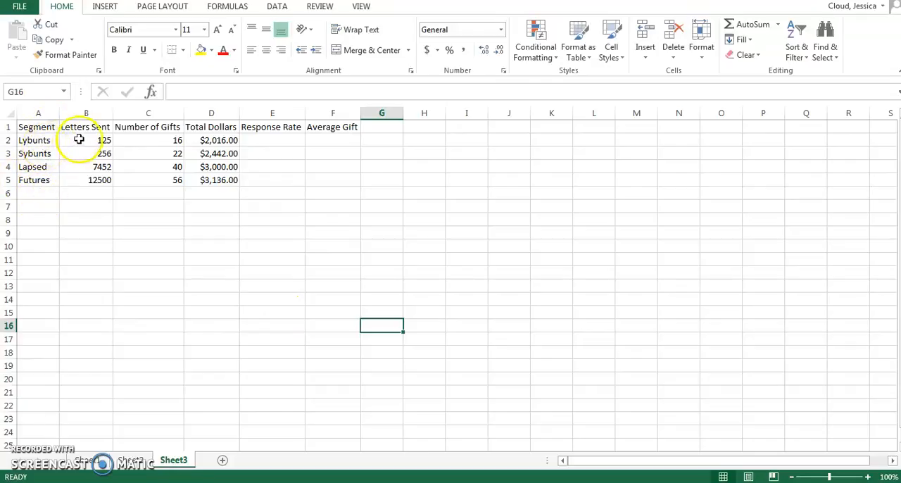
pyautogui.click(76, 139)
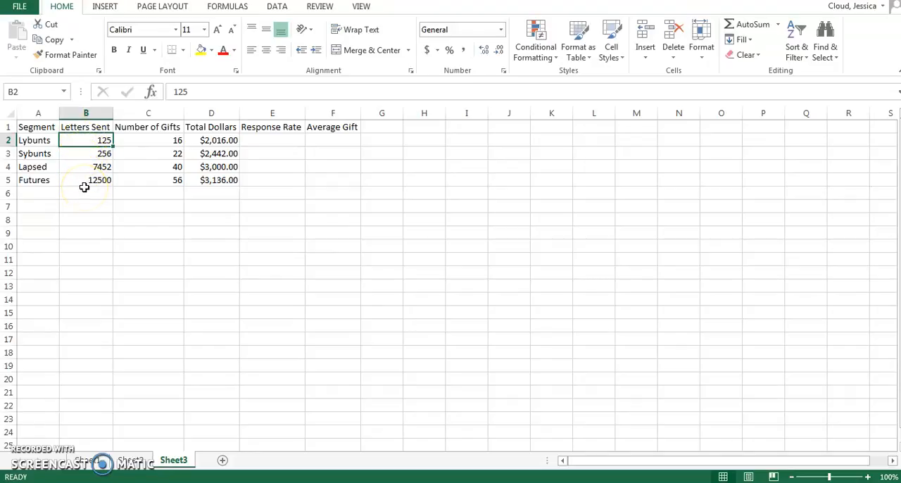
pyautogui.click(39, 154)
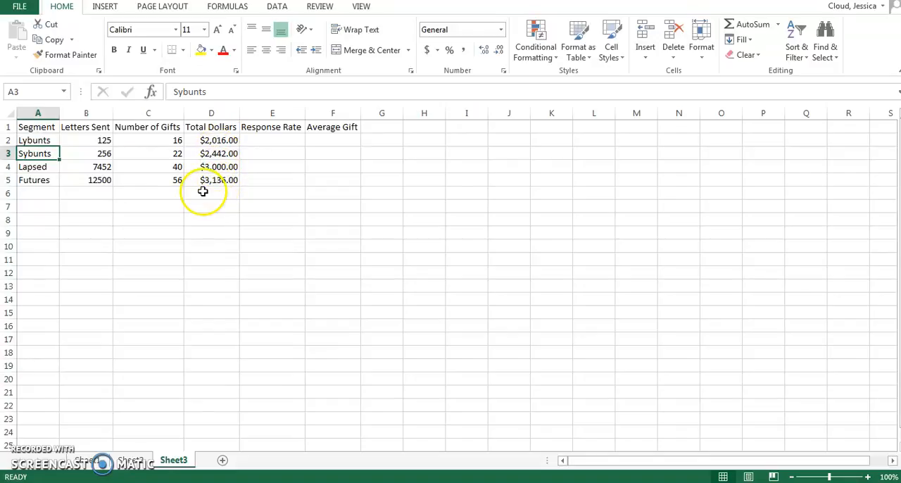
pyautogui.click(296, 141)
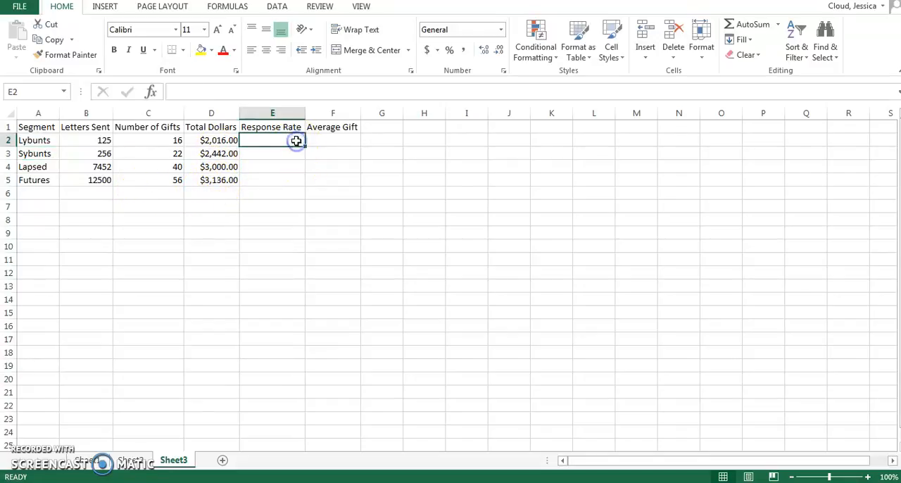
# Total the Number of Gifts and Total Dollars columns in row 6 using AutoSum
pyautogui.click(149, 141)
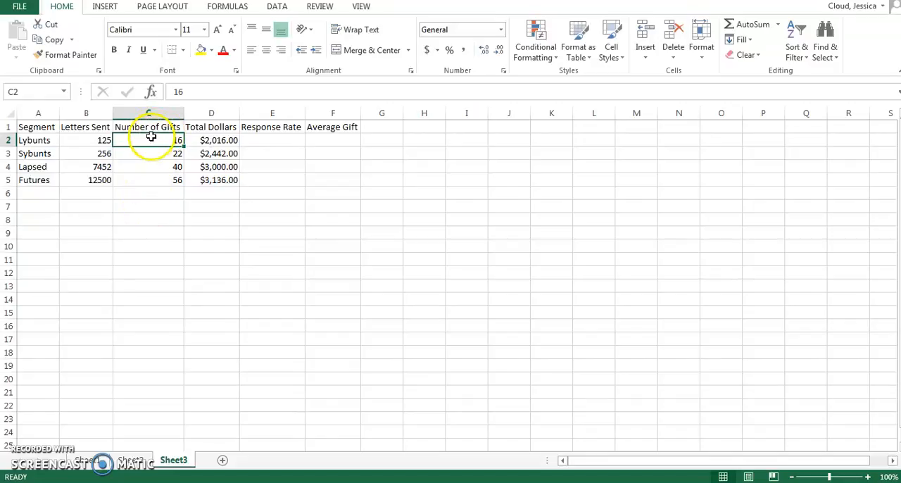
pyautogui.moveTo(150, 137); pyautogui.dragTo(153, 190)
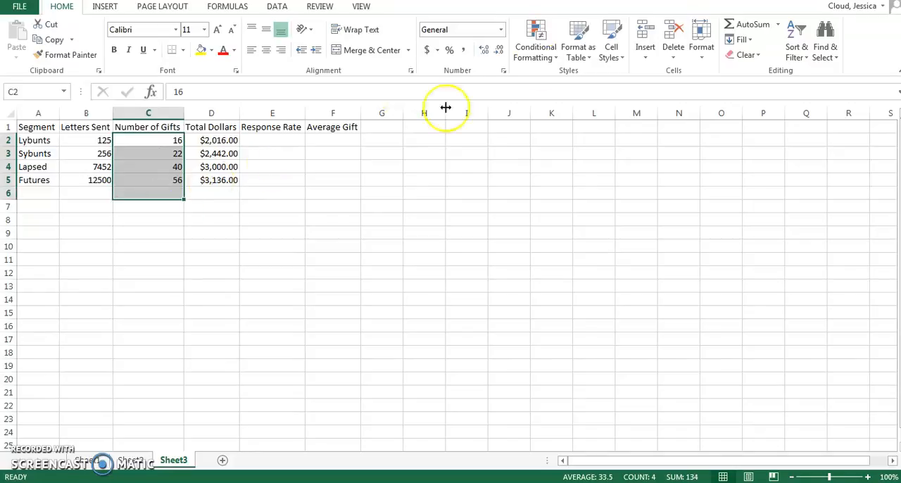
pyautogui.click(747, 28)
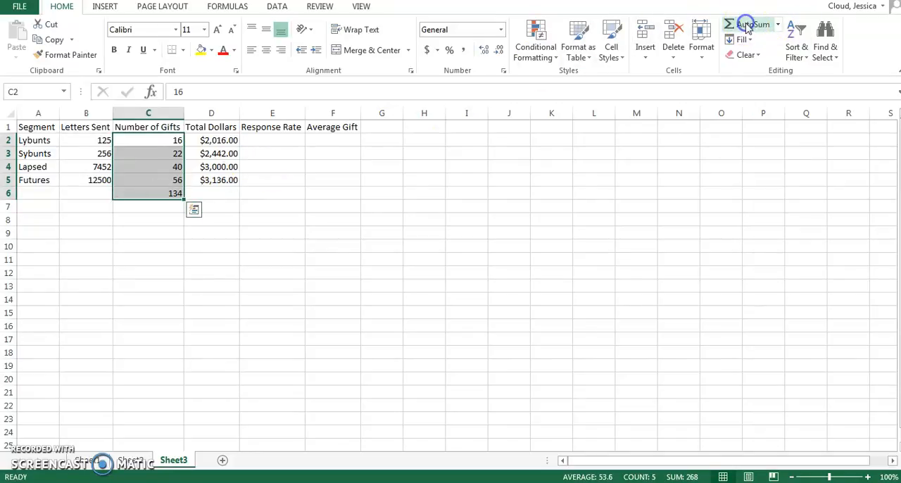
pyautogui.click(211, 139)
pyautogui.moveTo(211, 138); pyautogui.dragTo(212, 193)
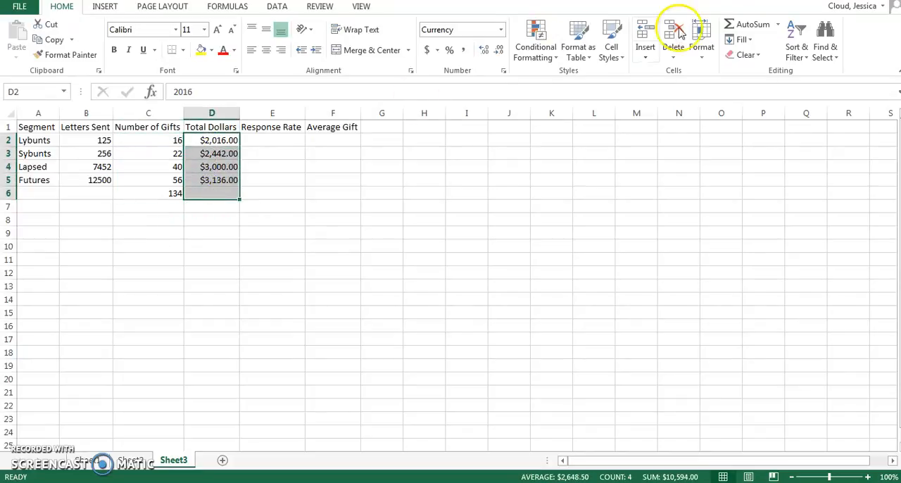
pyautogui.click(739, 25)
pyautogui.click(198, 215)
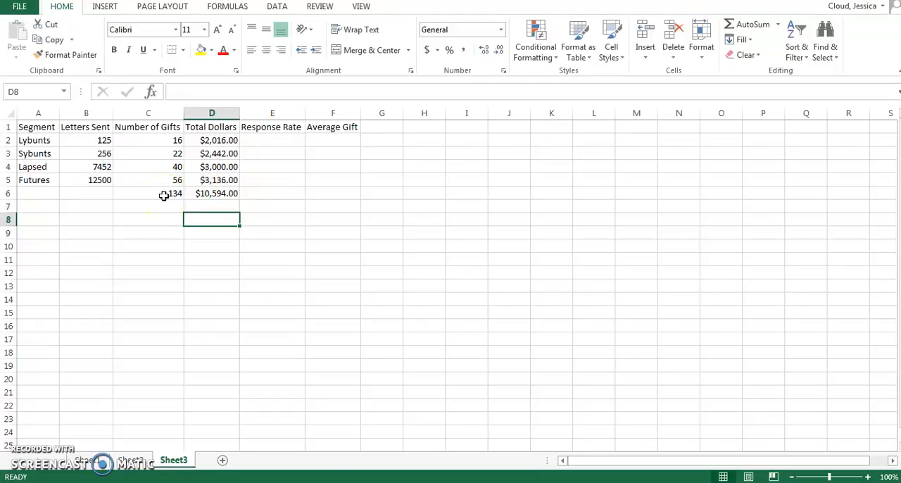
# Calculate the Lybunts response rate in E2 with =C2/B2 and fill the formula down through E6
pyautogui.click(288, 138)
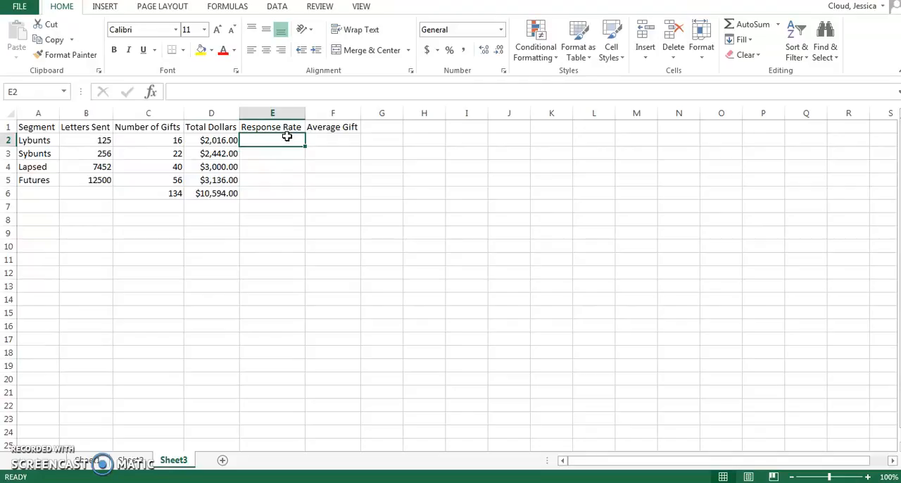
pyautogui.write('=')
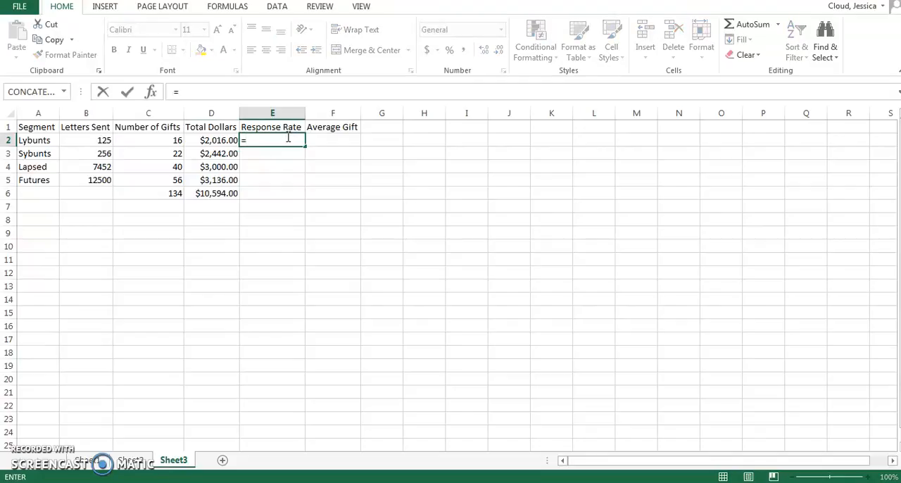
pyautogui.click(160, 140)
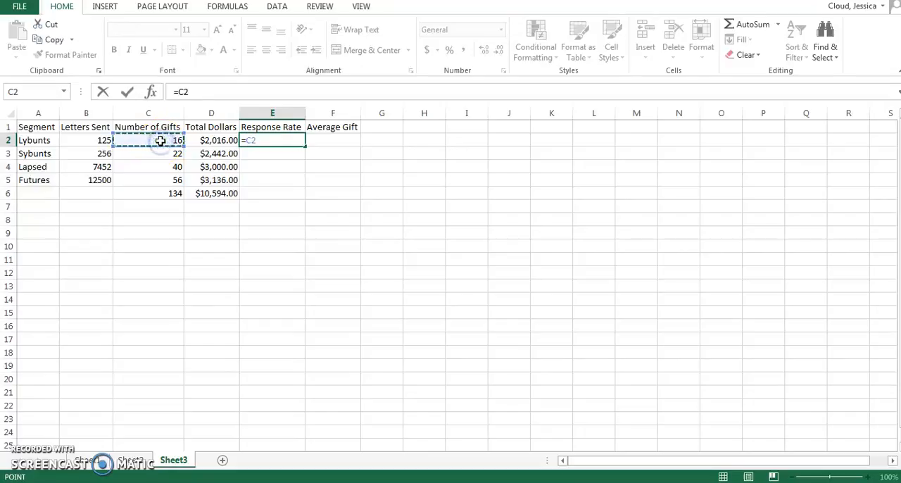
pyautogui.write('/')
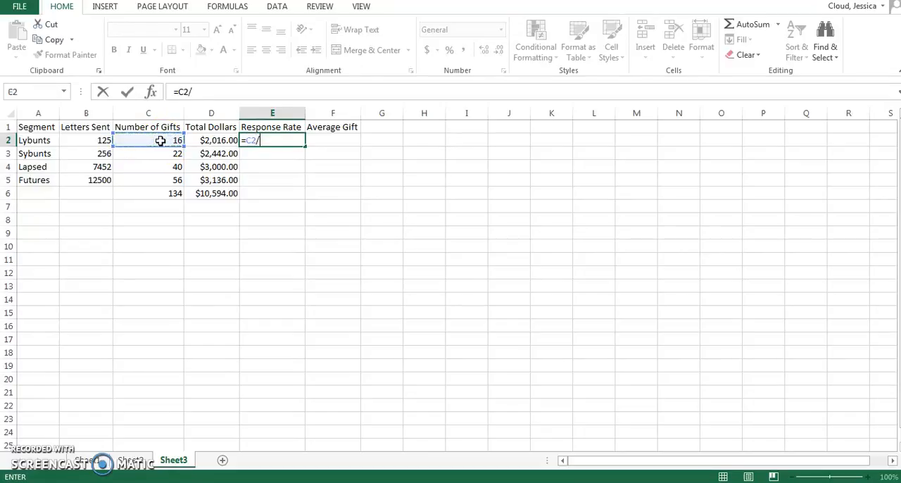
pyautogui.click(98, 140)
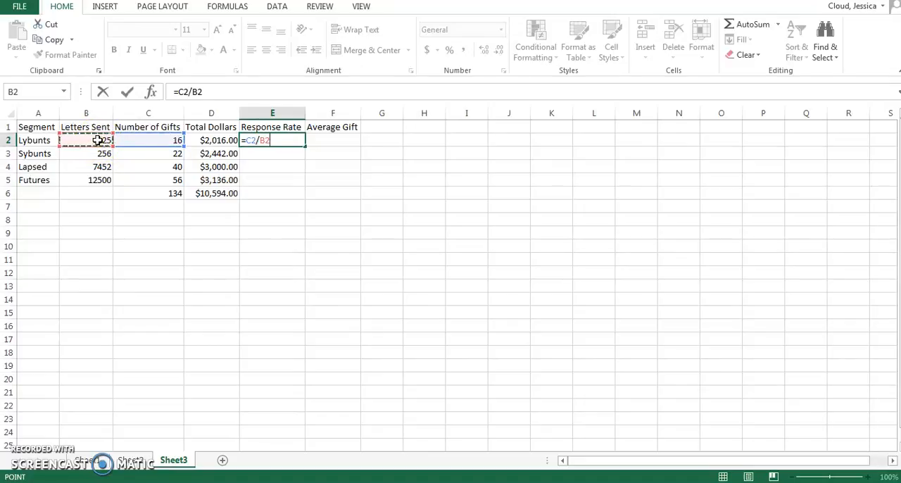
pyautogui.press('Return')
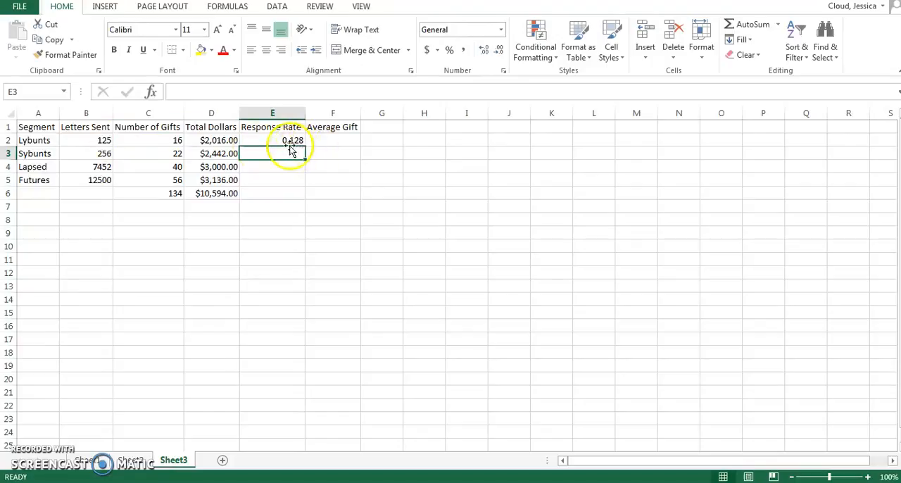
pyautogui.click(285, 142)
pyautogui.moveTo(306, 147); pyautogui.dragTo(307, 195)
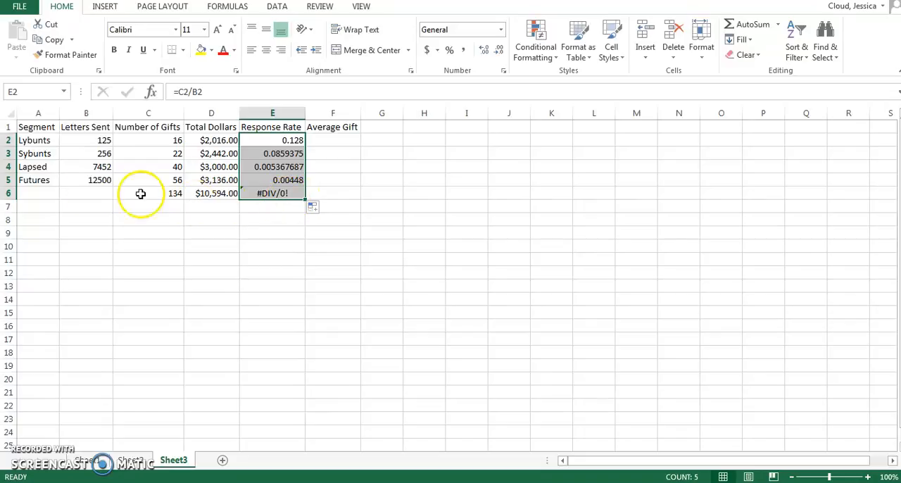
# Total the Letters Sent values from B2 to B5 in cell B6 using AutoSum
pyautogui.click(96, 169)
pyautogui.moveTo(98, 140); pyautogui.dragTo(96, 180)
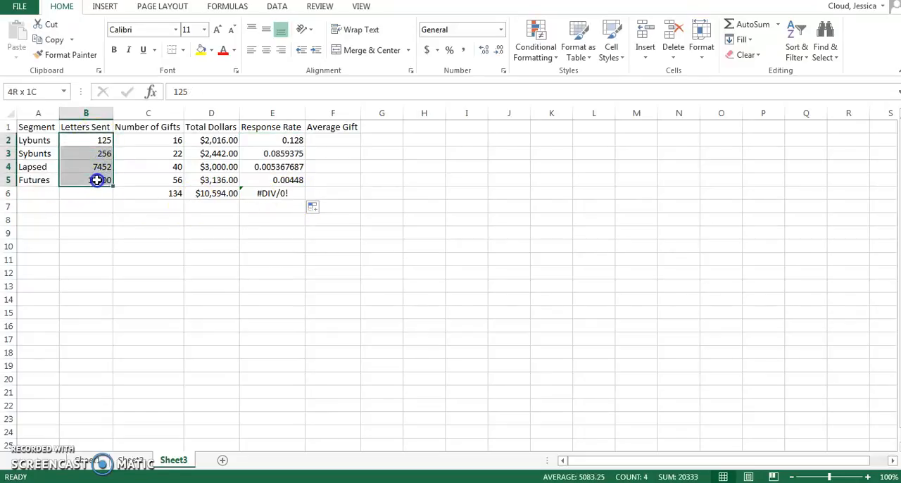
pyautogui.click(743, 24)
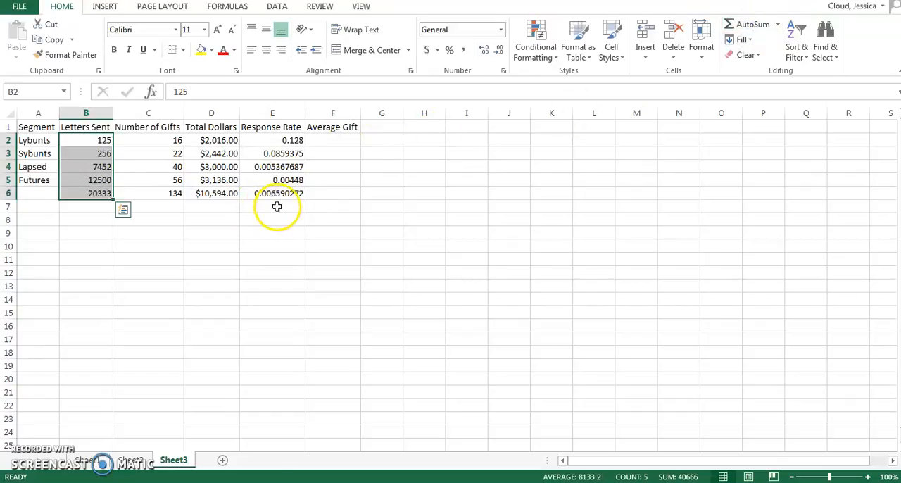
# Format the Response Rate cells E2 to E6 as Percentage with 2 decimal places
pyautogui.moveTo(290, 140); pyautogui.dragTo(290, 192)
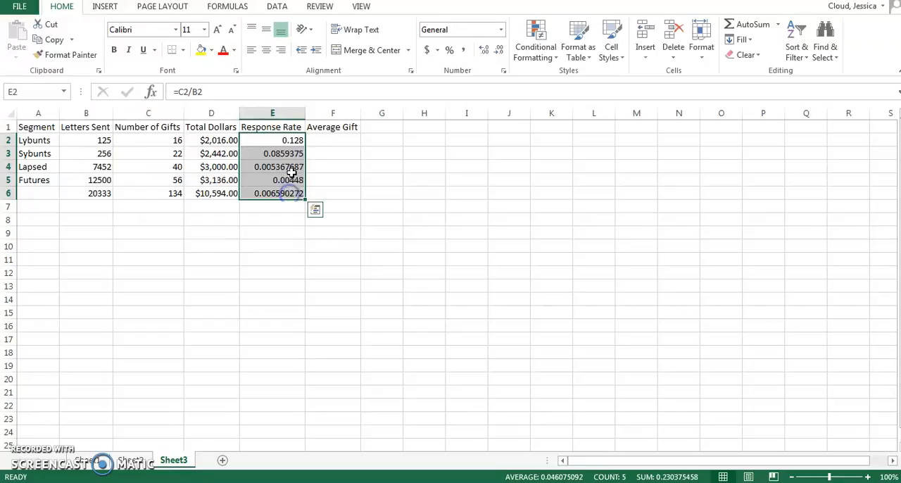
pyautogui.rightClick(290, 146)
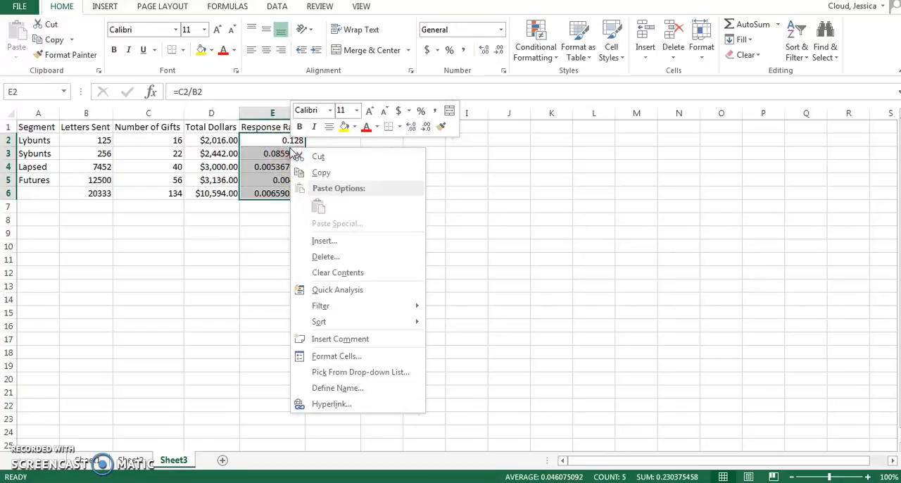
pyautogui.click(334, 356)
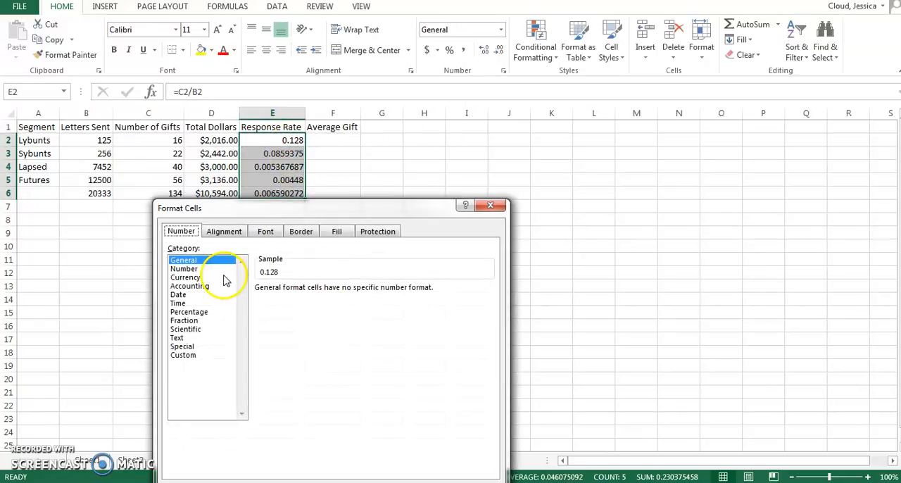
pyautogui.click(198, 312)
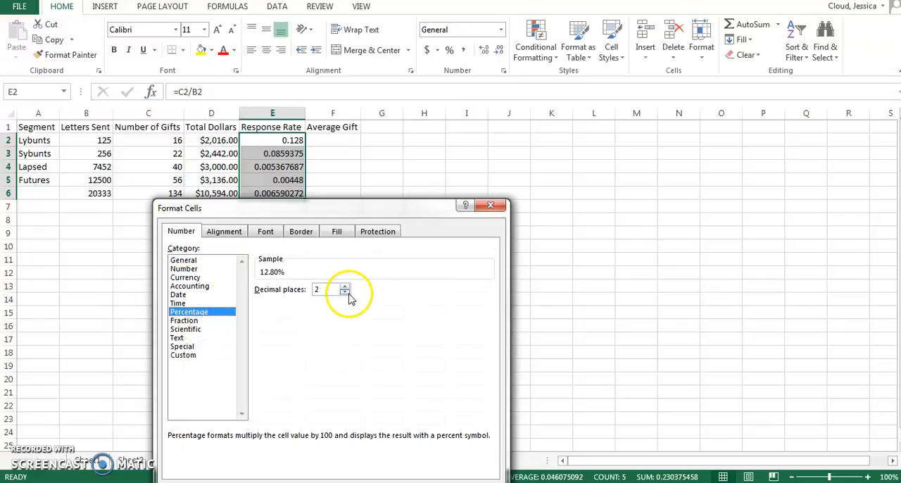
pyautogui.press('Return')
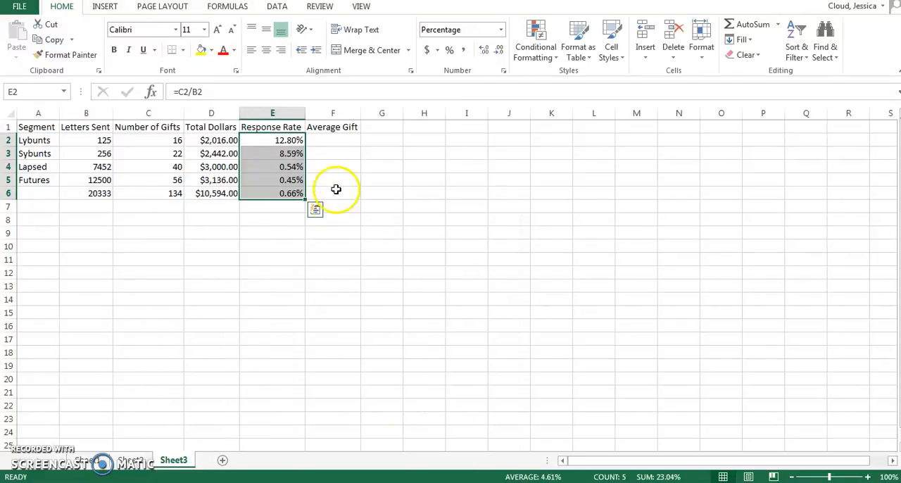
pyautogui.click(288, 223)
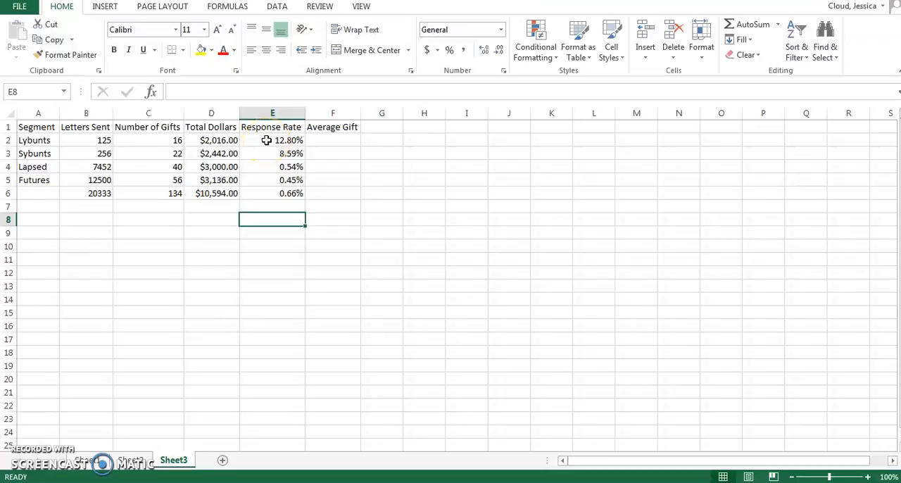
pyautogui.click(266, 140)
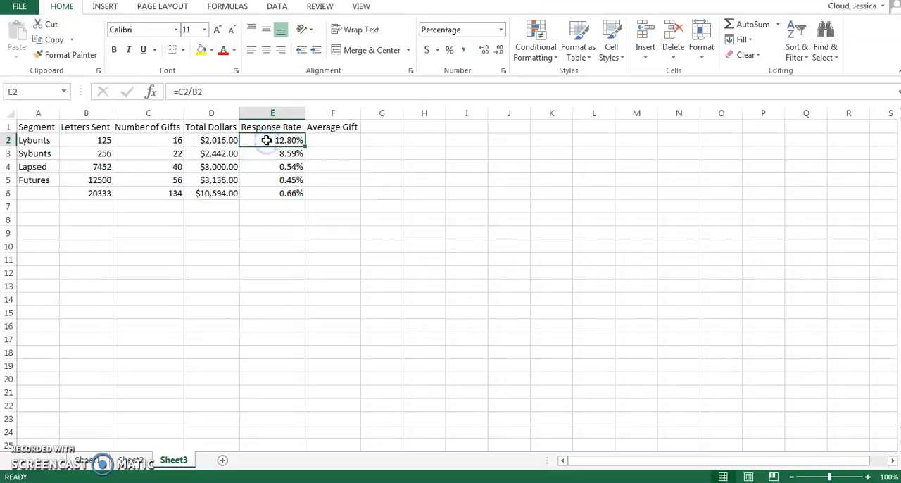
pyautogui.click(266, 153)
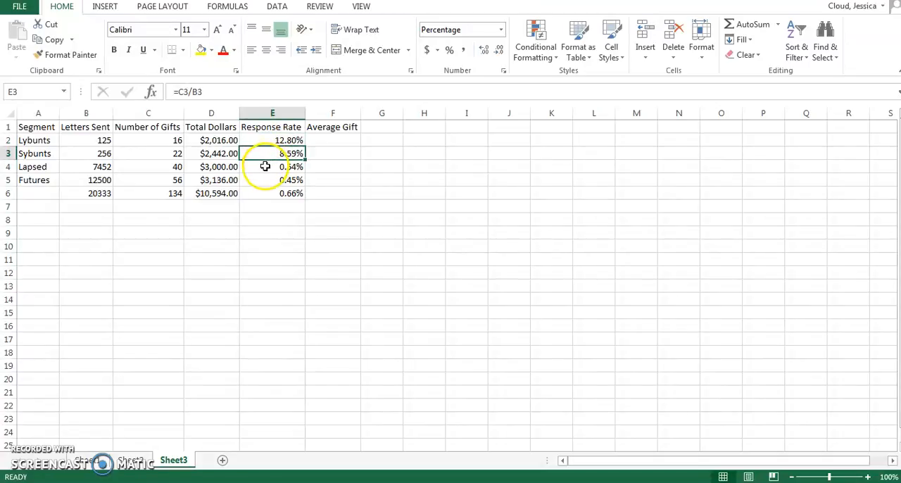
pyautogui.click(265, 166)
pyautogui.click(262, 179)
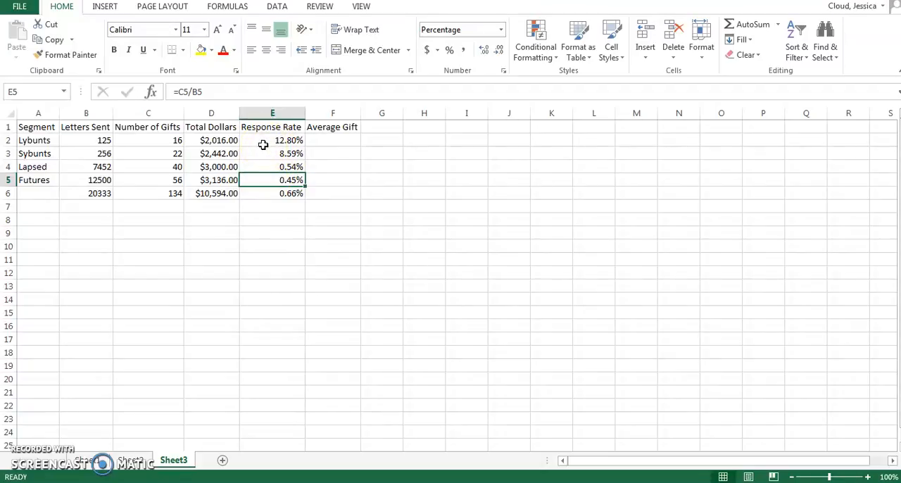
# Calculate the Lybunts average gift in F2 by dividing total dollars by number of gifts with =D2/C2
pyautogui.click(332, 140)
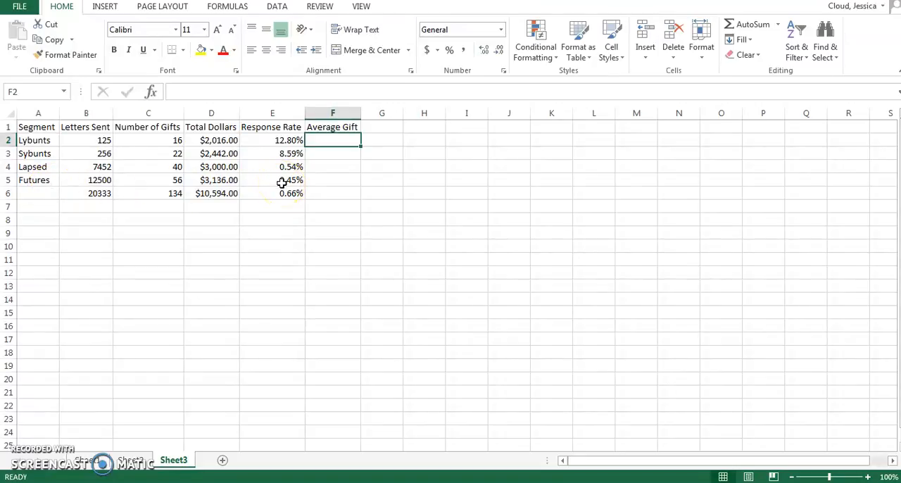
pyautogui.click(329, 142)
pyautogui.write('=')
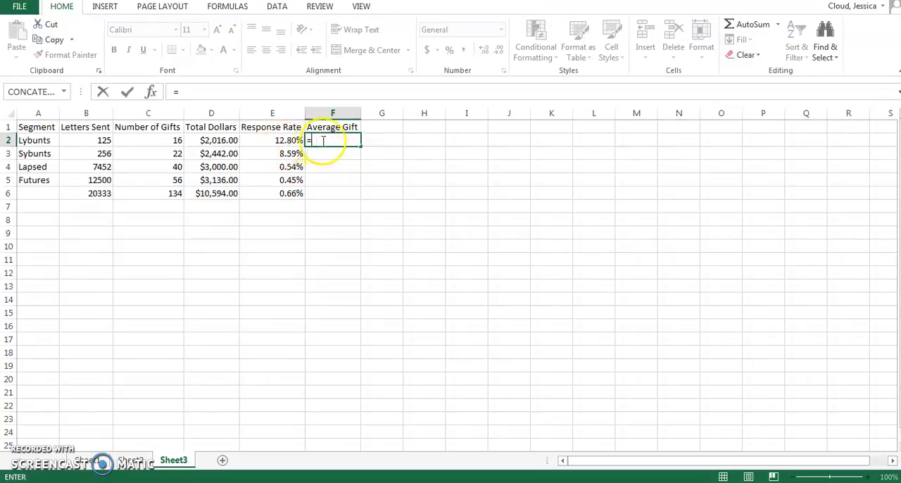
pyautogui.click(212, 142)
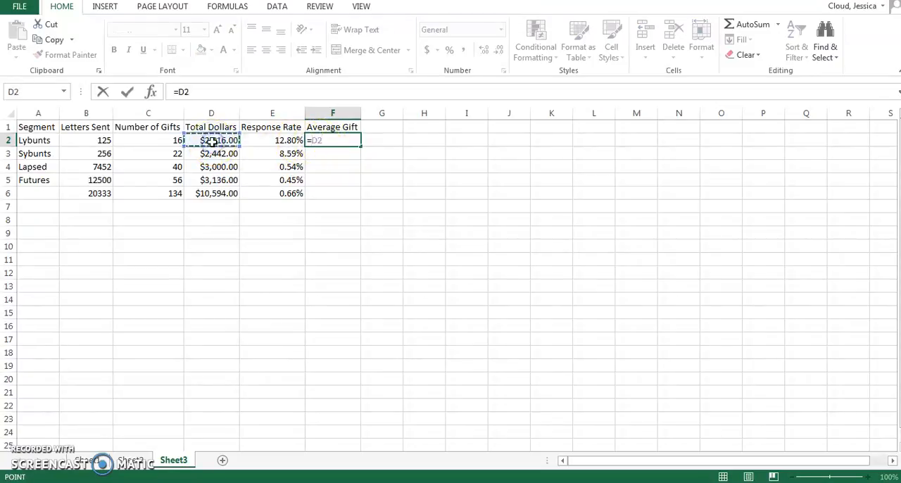
pyautogui.write('/')
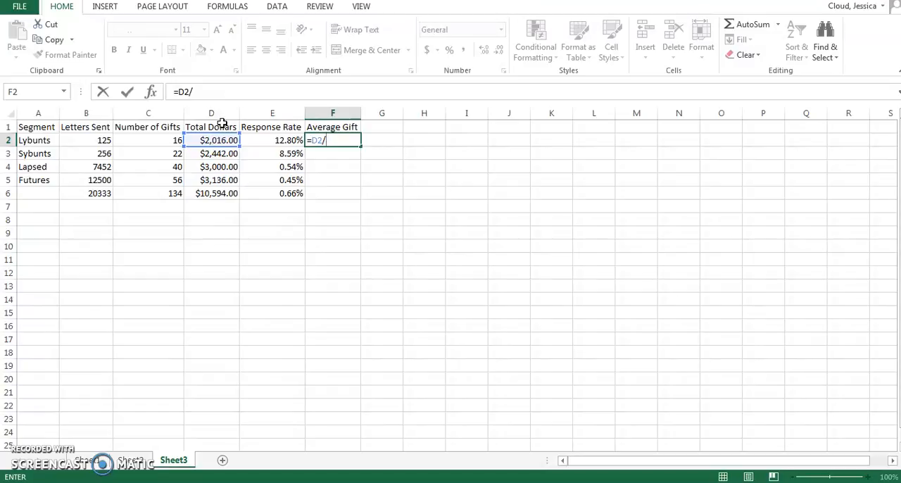
pyautogui.click(161, 139)
pyautogui.press('Return')
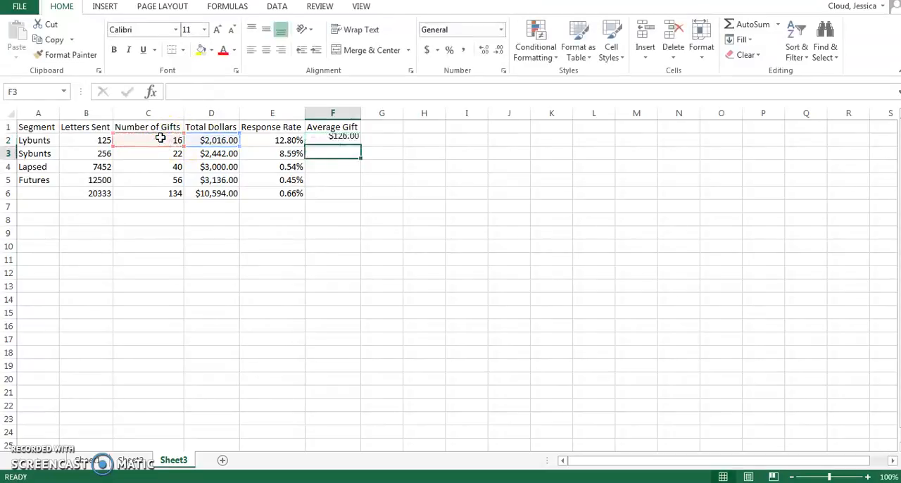
# Fill the average gift formula from F2 down through the totals row in F6
pyautogui.click(345, 150)
pyautogui.click(347, 141)
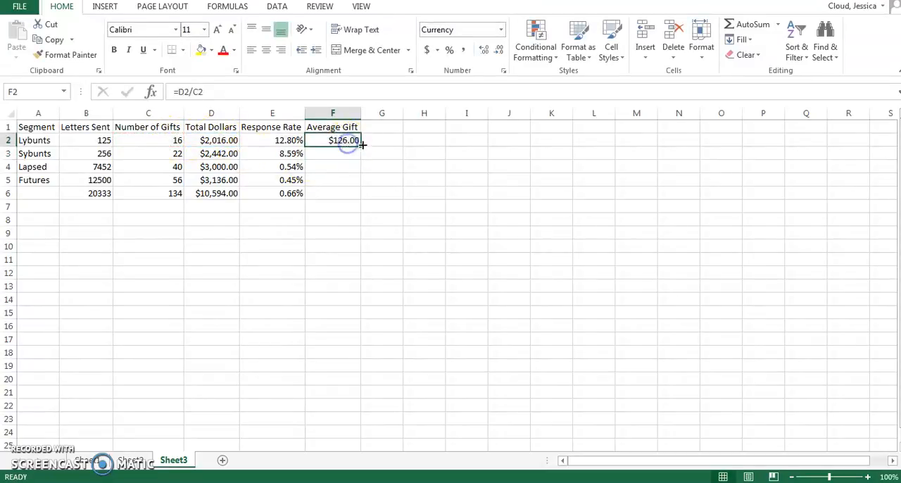
pyautogui.moveTo(361, 146); pyautogui.dragTo(359, 201)
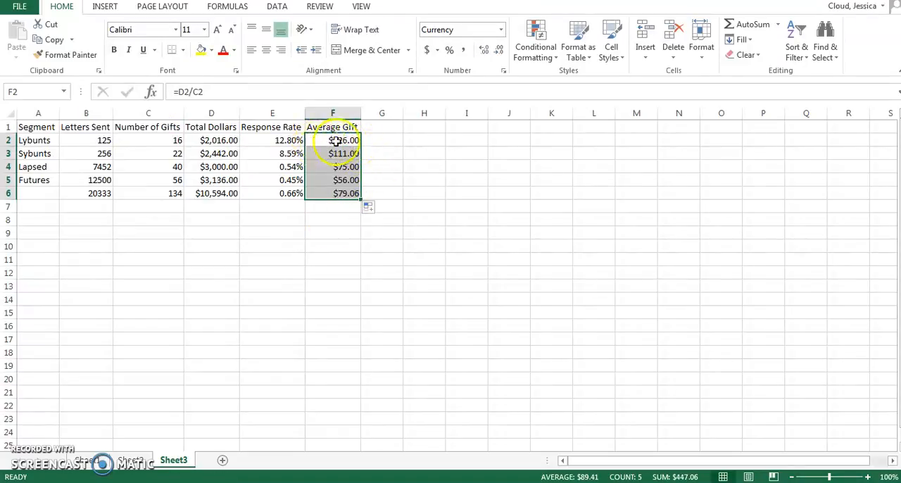
pyautogui.click(343, 207)
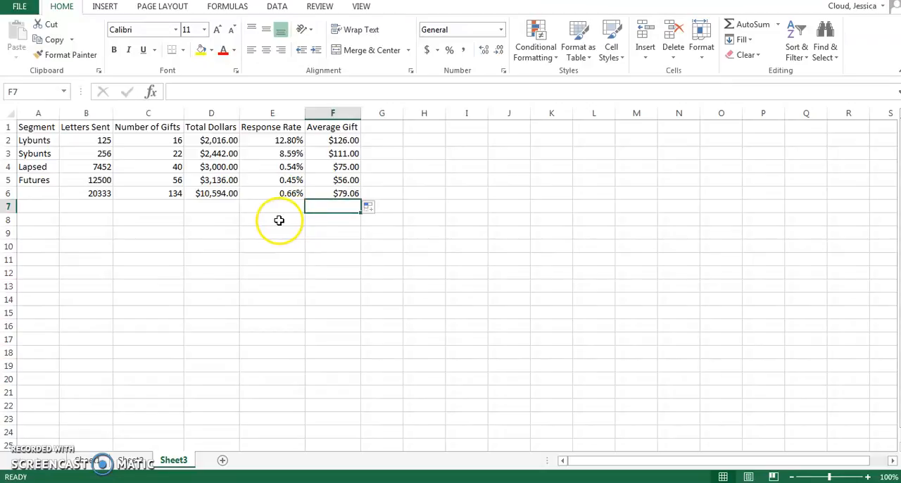
pyautogui.click(333, 140)
pyautogui.moveTo(333, 140); pyautogui.dragTo(337, 198)
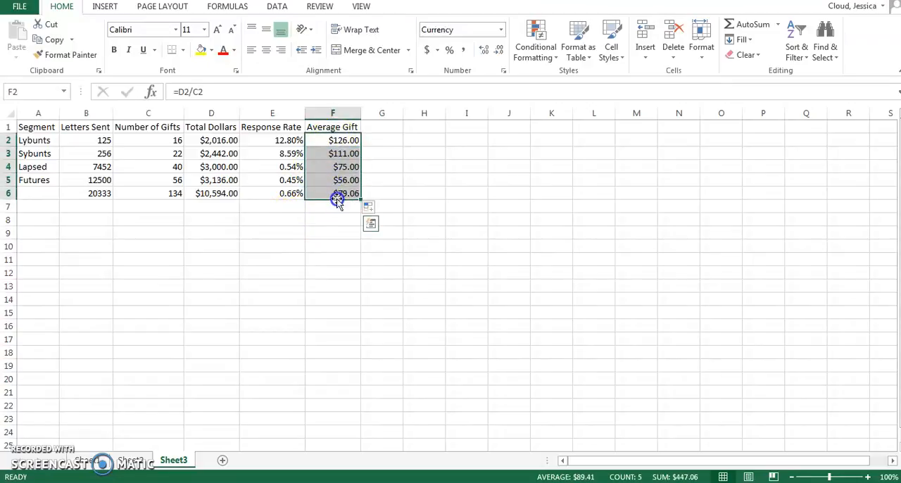
# Format the Average Gift cells F2 to F6 as Currency with 2 decimal places
pyautogui.rightClick(336, 159)
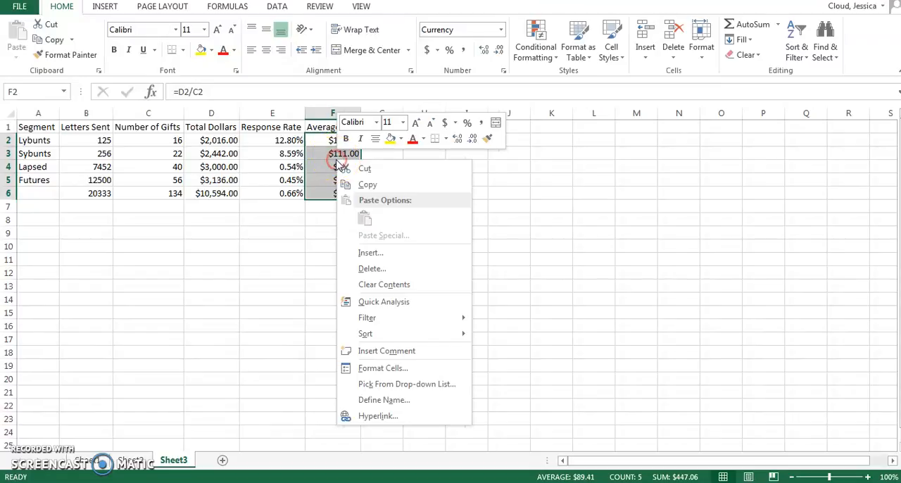
pyautogui.click(373, 369)
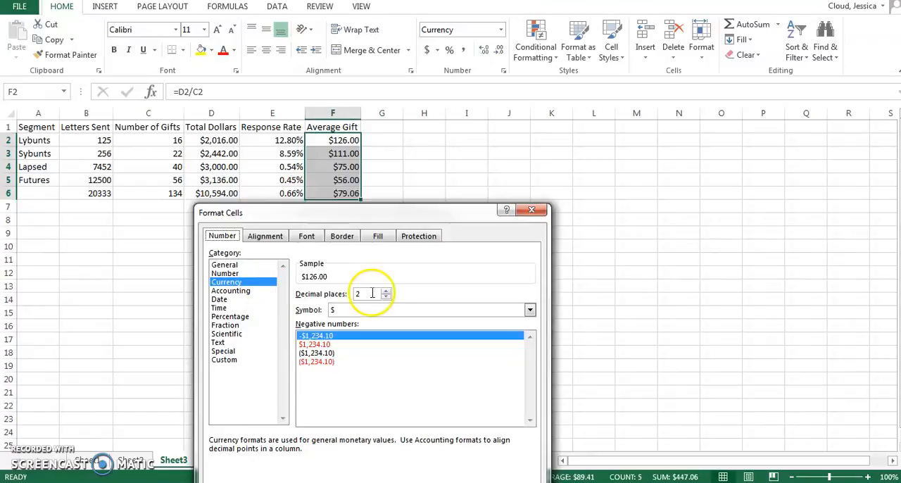
pyautogui.click(386, 298)
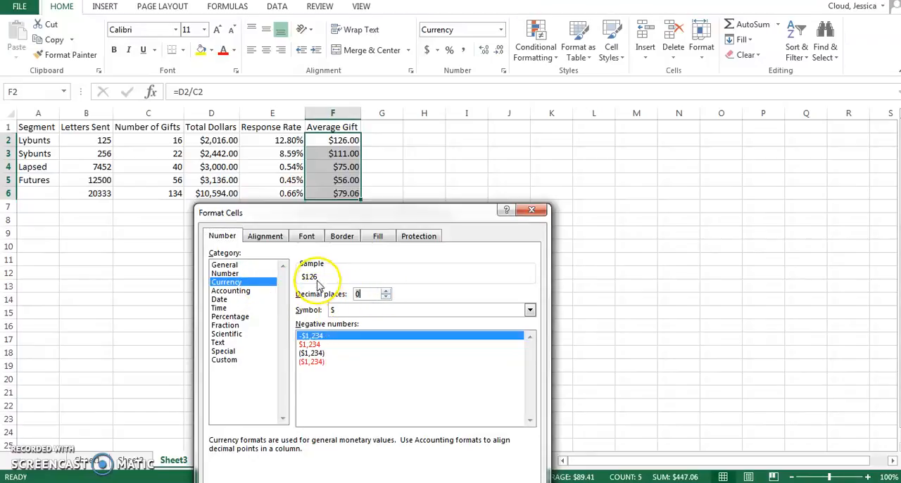
pyautogui.click(385, 290)
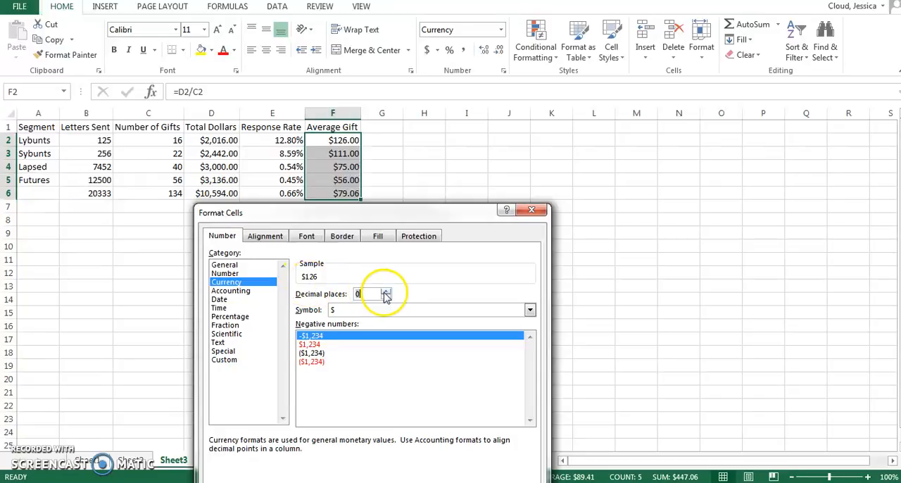
pyautogui.click(385, 290)
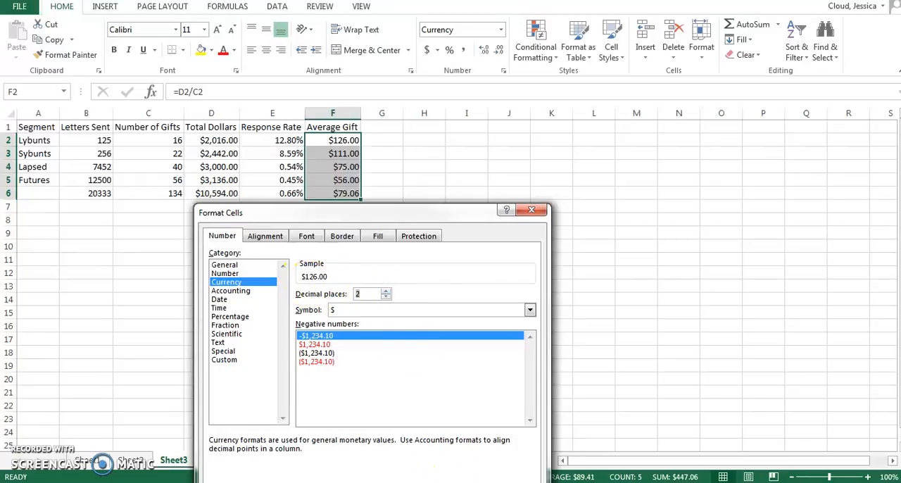
pyautogui.click(458, 473)
pyautogui.click(450, 191)
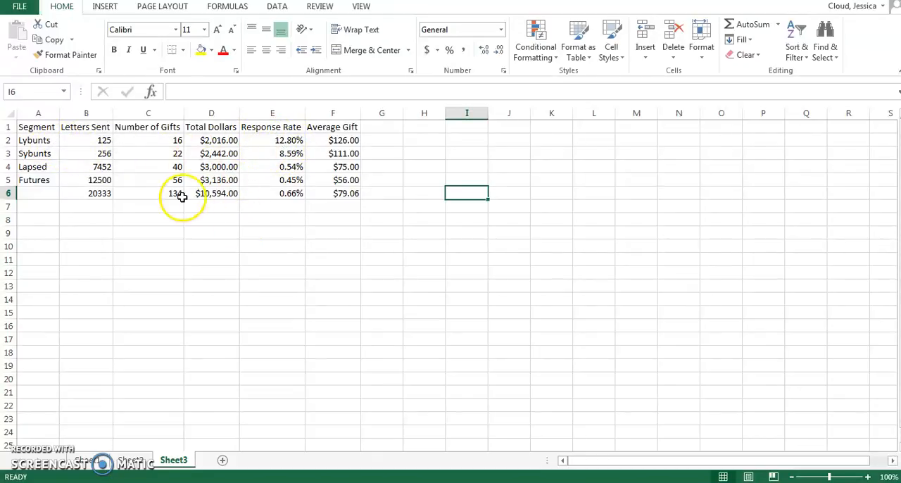
# Copy the response rates and average gifts from E2:F6 and paste them as values only starting at B8
pyautogui.click(43, 127)
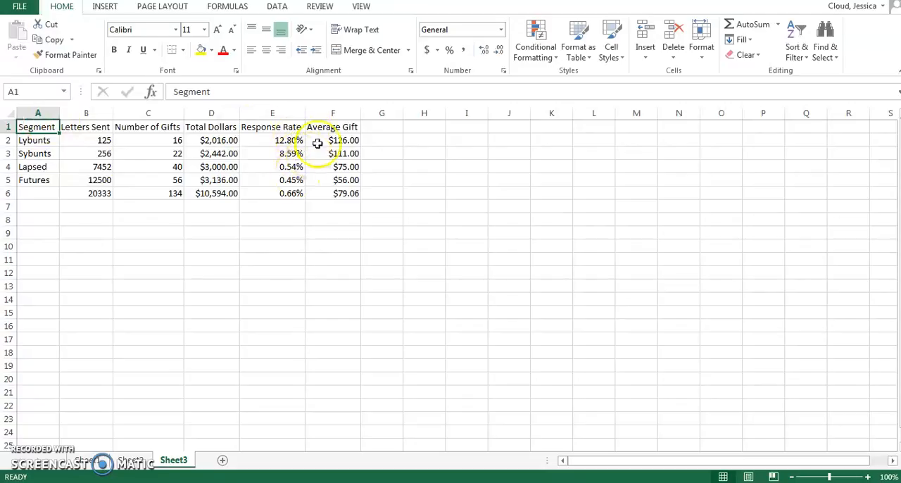
pyautogui.moveTo(281, 140); pyautogui.dragTo(343, 196)
pyautogui.hotkey('ctrl', 'c')
pyautogui.click(96, 218)
pyautogui.hotkey('ctrl', 'v')
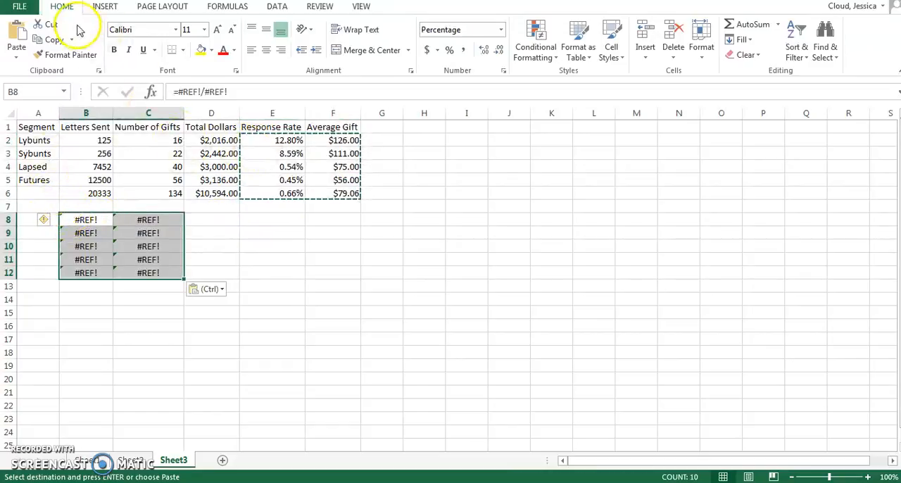
pyautogui.hotkey('ctrl', 'z')
pyautogui.click(16, 52)
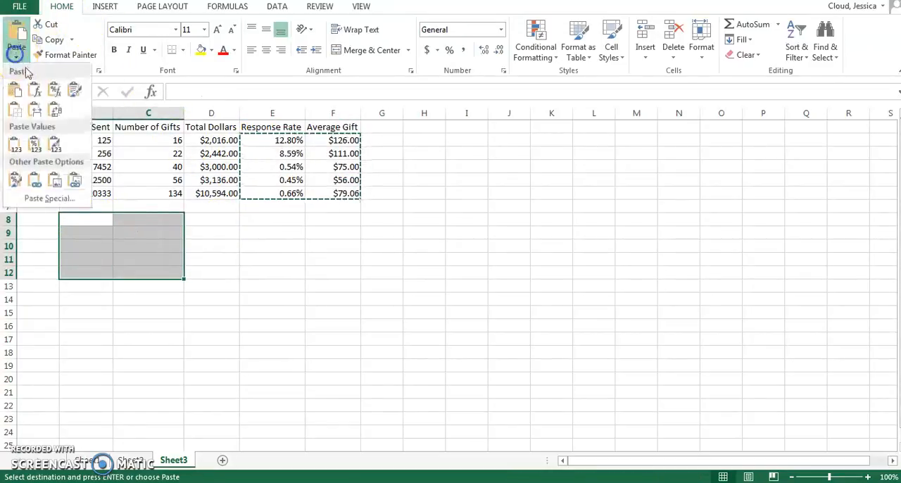
pyautogui.click(19, 143)
pyautogui.rightClick(118, 230)
pyautogui.press('Escape')
# Format the pasted response rates in B8 to B12 as Percentage
pyautogui.moveTo(88, 220); pyautogui.dragTo(85, 272)
pyautogui.rightClick(92, 265)
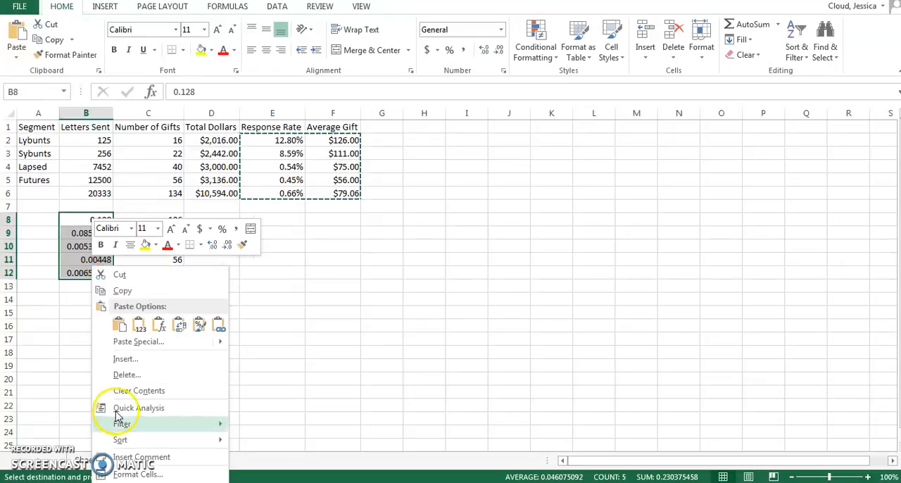
pyautogui.click(135, 474)
pyautogui.moveTo(148, 236); pyautogui.dragTo(457, 188)
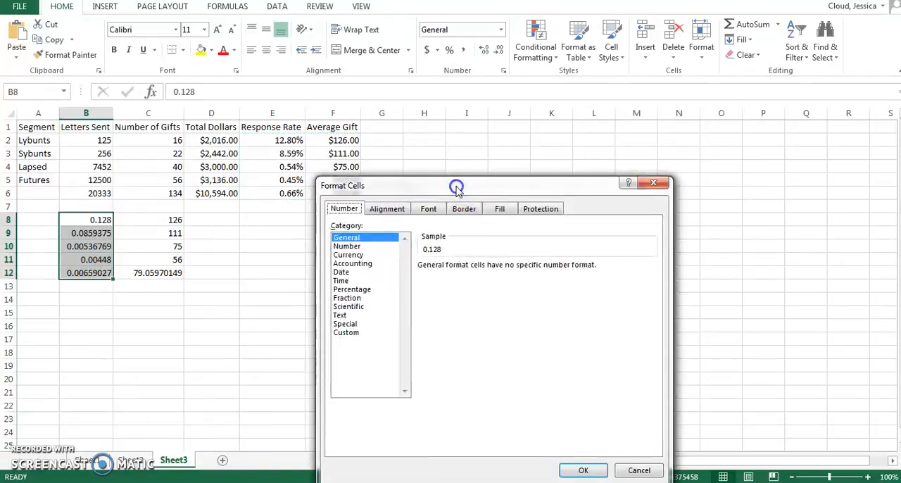
pyautogui.click(353, 290)
pyautogui.click(583, 470)
# Format the pasted average gifts in C8 to C12 as Currency with 2 decimal places
pyautogui.moveTo(150, 217); pyautogui.dragTo(149, 260)
pyautogui.rightClick(150, 259)
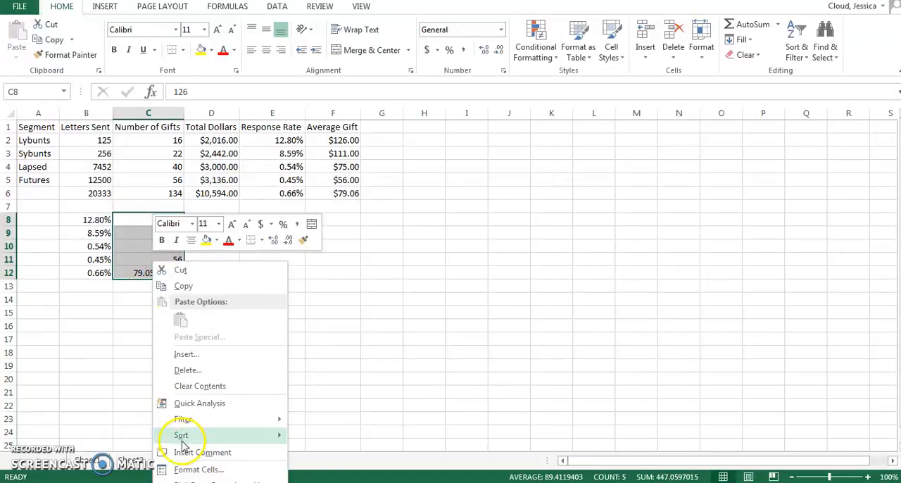
pyautogui.click(199, 468)
pyautogui.click(49, 357)
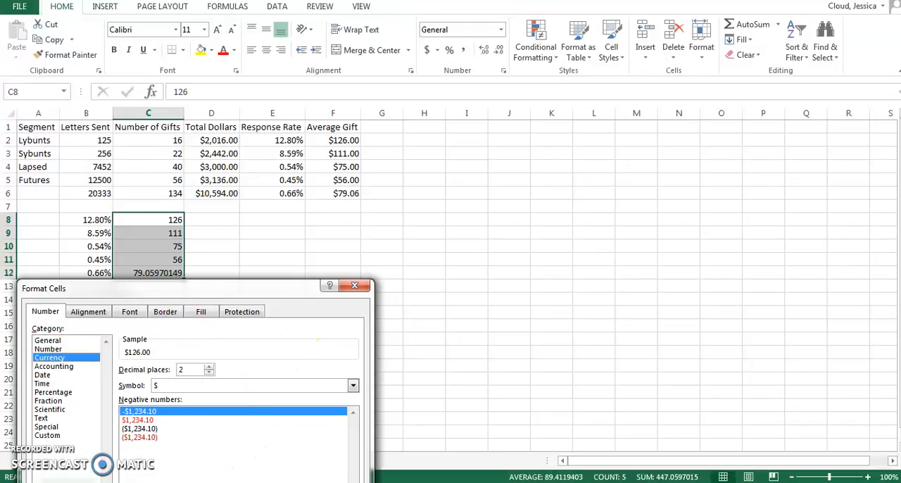
pyautogui.press('Return')
pyautogui.click(235, 258)
pyautogui.click(228, 221)
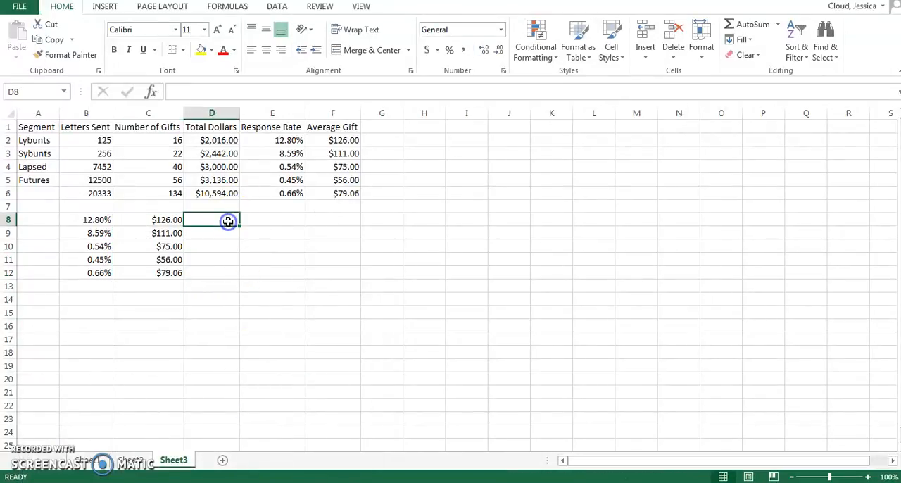
# Enter Lybunts as the segment label in A8
pyautogui.click(40, 219)
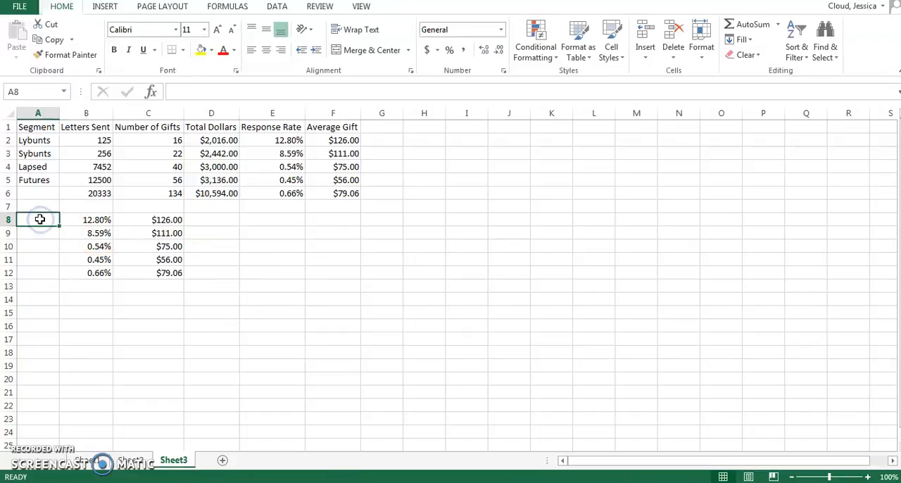
pyautogui.write('Lybunts')
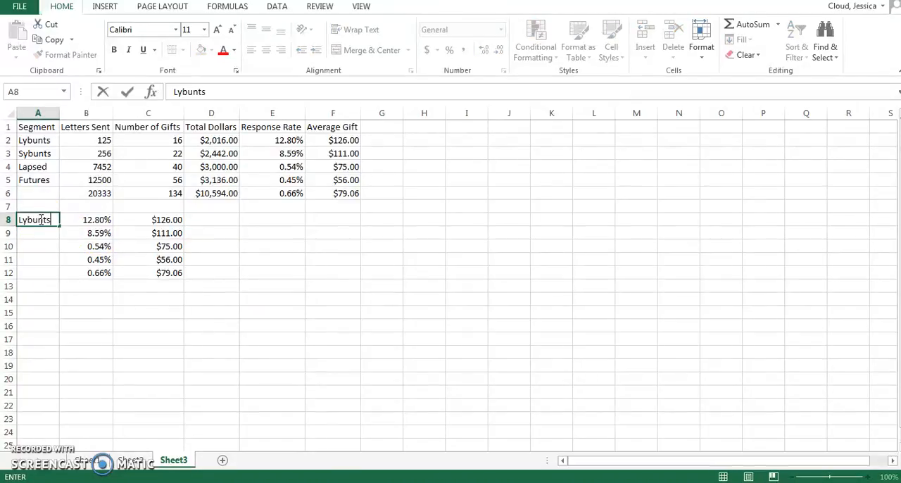
pyautogui.press('Return')
# Copy the four segment names from A2:A5 into A8:A11
pyautogui.moveTo(39, 140); pyautogui.dragTo(45, 176)
pyautogui.hotkey('ctrl', 'c')
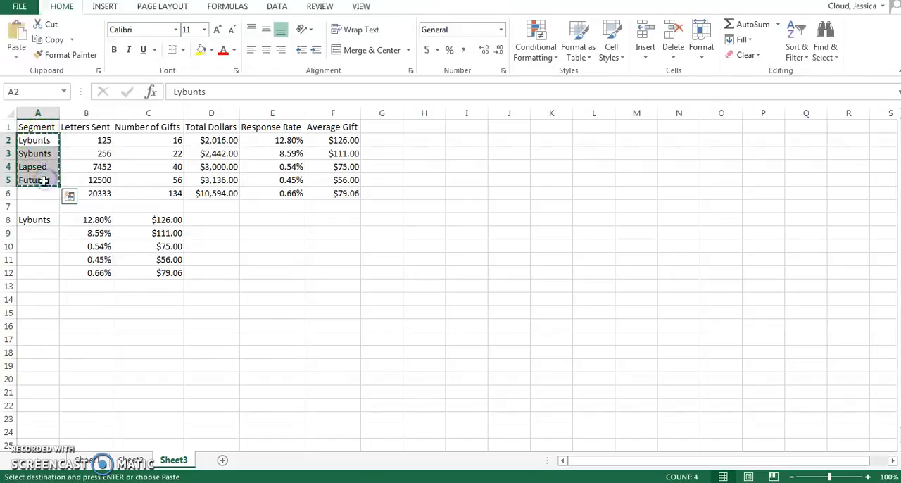
pyautogui.click(33, 222)
pyautogui.hotkey('ctrl', 'v')
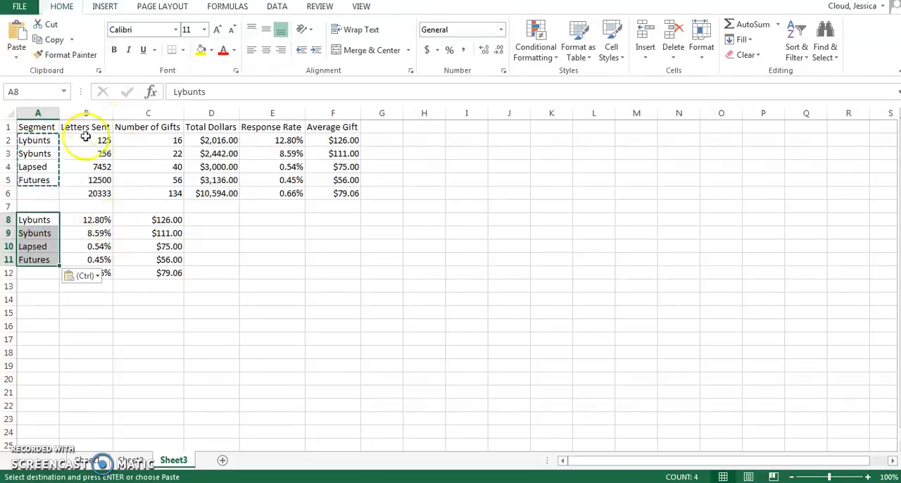
# Copy the Letters Sent values from B2:B5 into D8:D11
pyautogui.moveTo(89, 144); pyautogui.dragTo(91, 181)
pyautogui.hotkey('ctrl', 'c')
pyautogui.click(202, 218)
pyautogui.hotkey('ctrl', 'v')
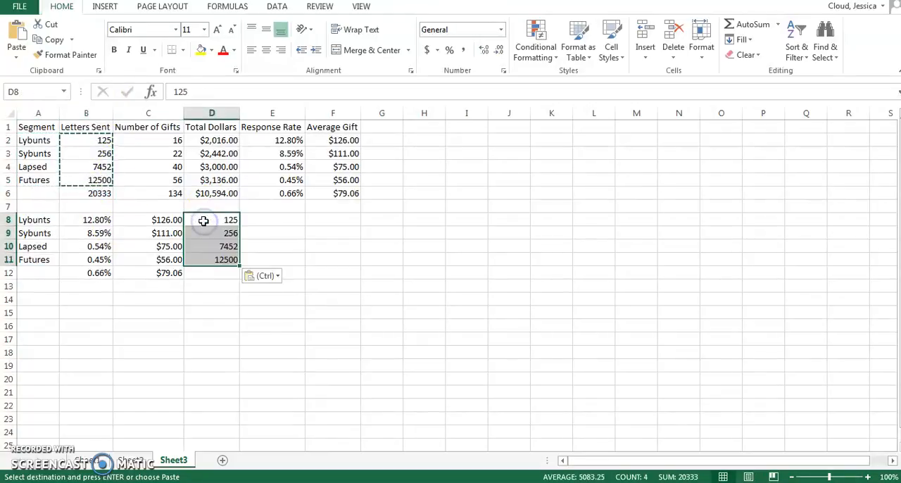
# Calculate the expected number of Lybunts gifts in E8 by multiplying letters sent by response rate with =D8*B8
pyautogui.click(269, 219)
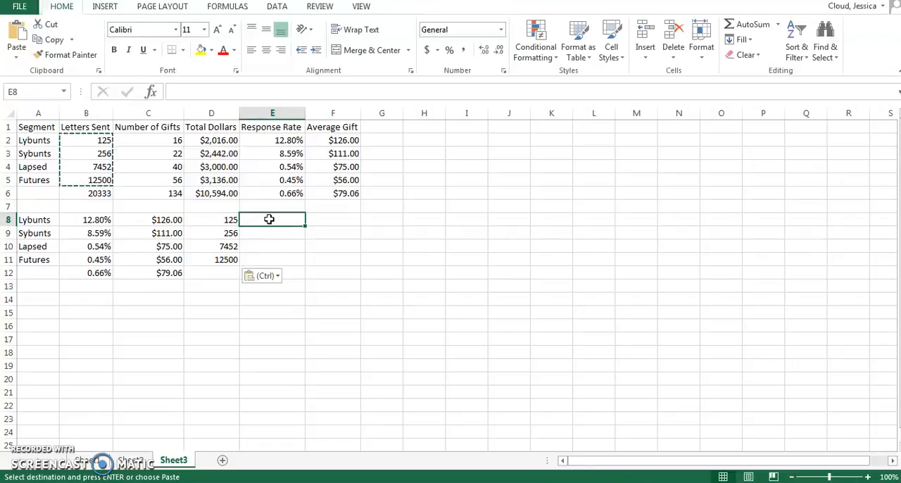
pyautogui.write('=')
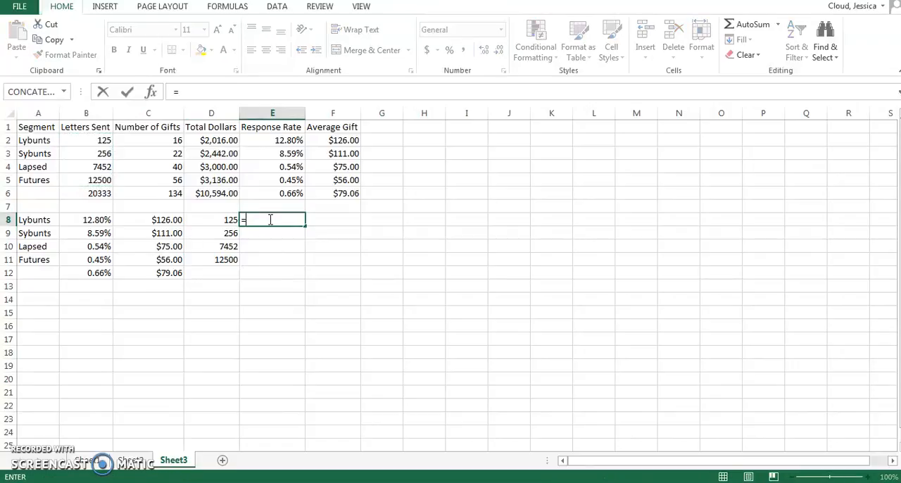
pyautogui.click(210, 220)
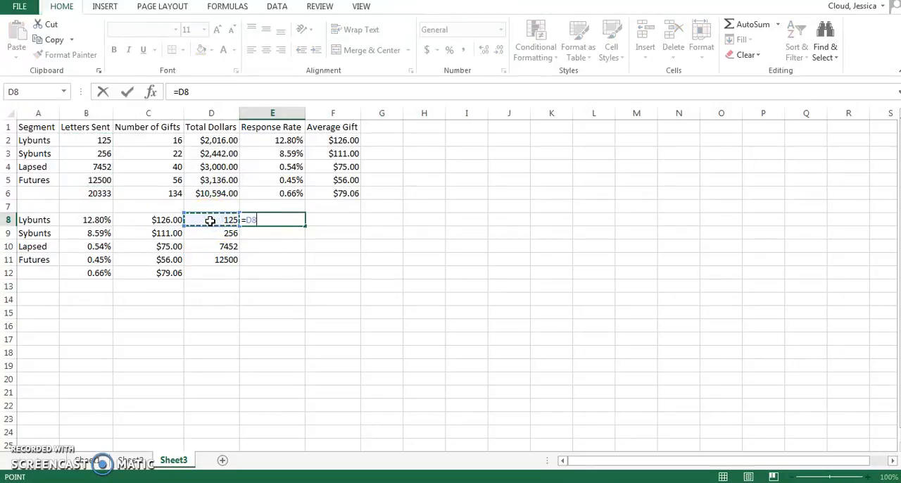
pyautogui.write('*')
pyautogui.click(96, 219)
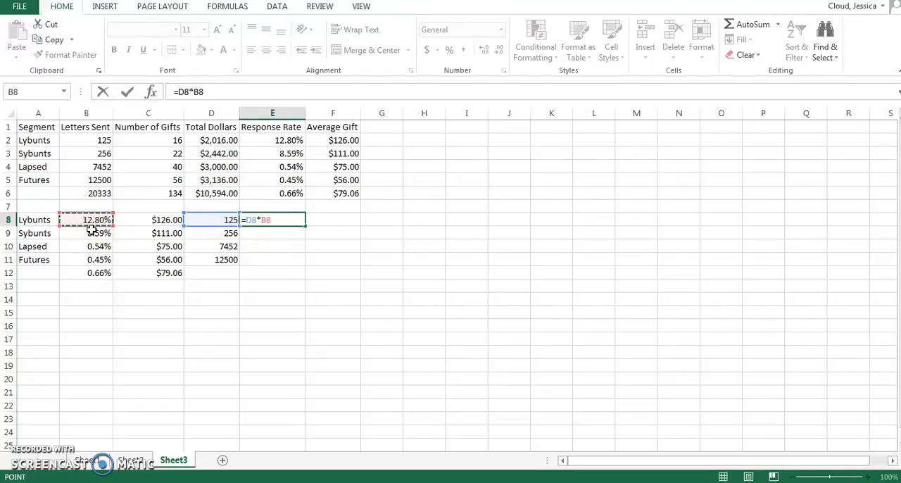
pyautogui.press('Return')
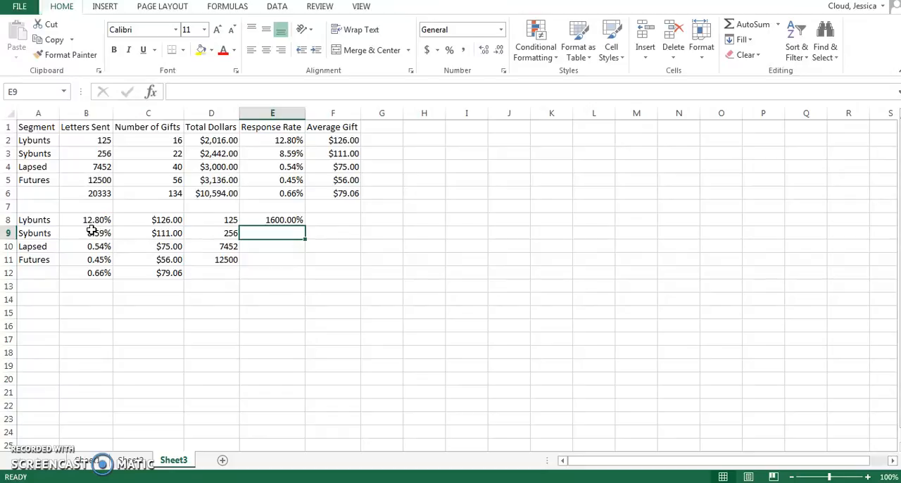
# Format cells E8 to E11 as Number with 0 decimal places
pyautogui.moveTo(286, 218); pyautogui.dragTo(283, 258)
pyautogui.rightClick(280, 244)
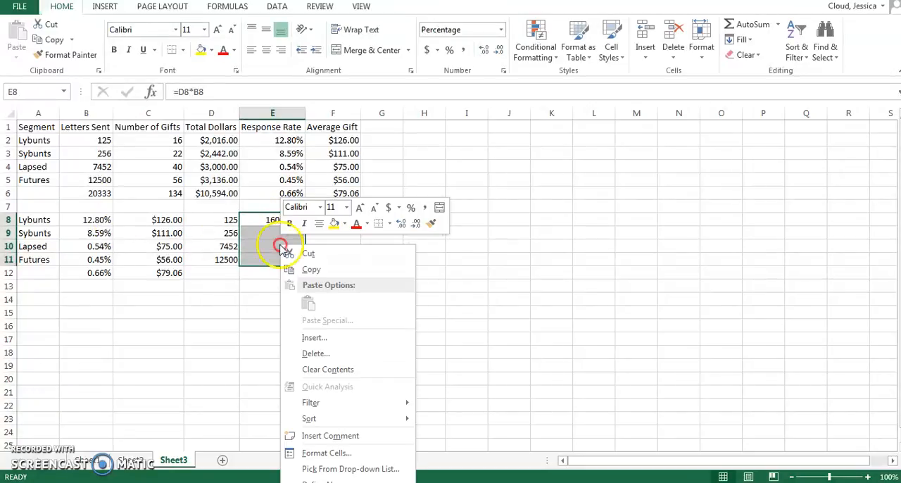
pyautogui.click(344, 451)
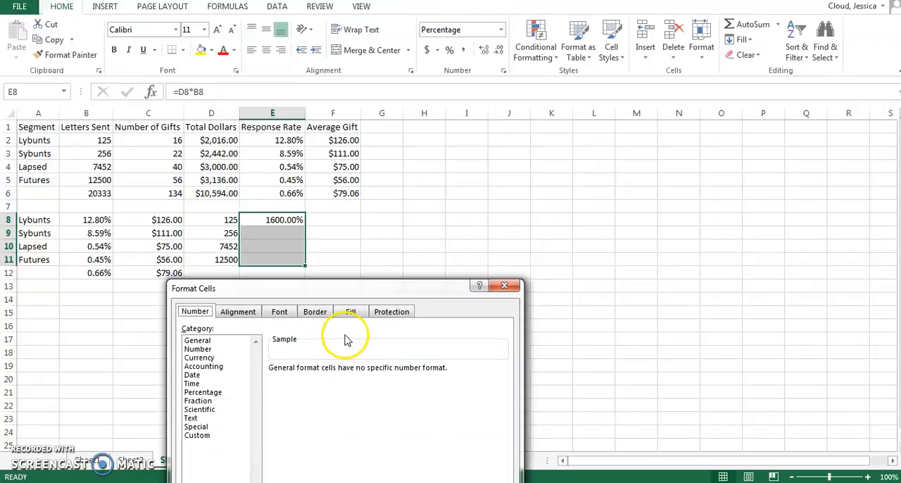
pyautogui.click(211, 349)
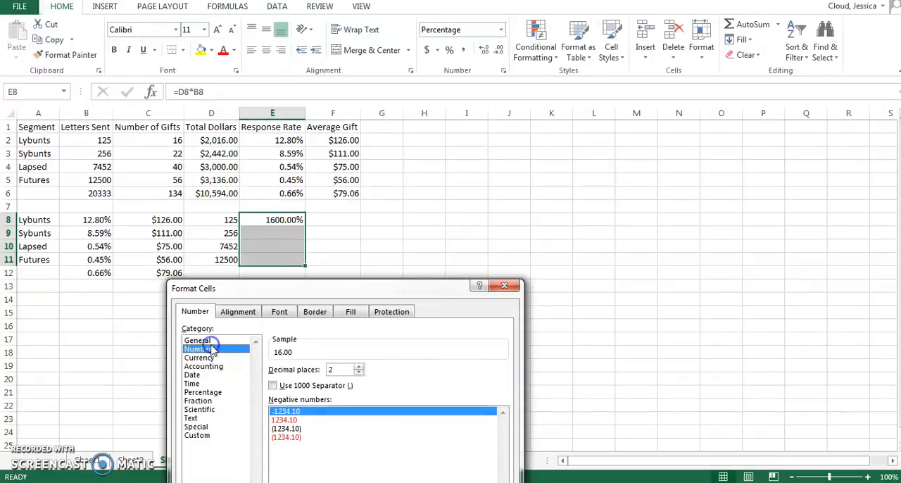
pyautogui.click(360, 373)
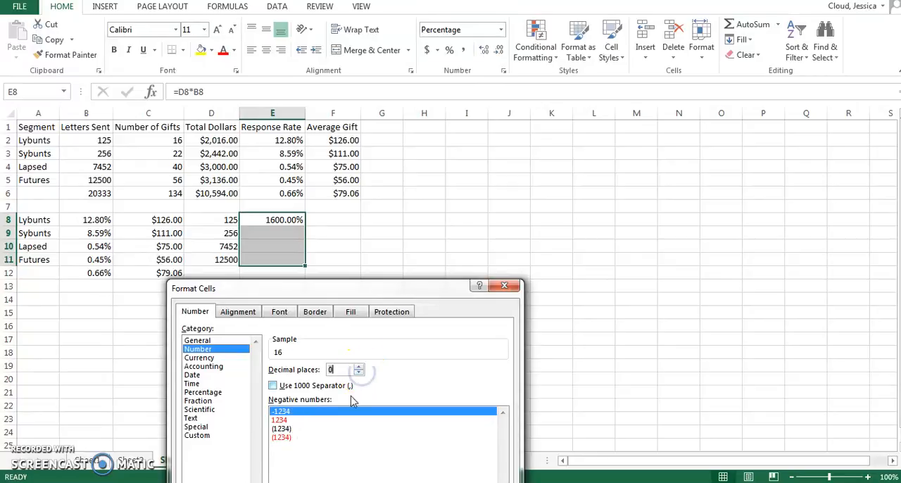
pyautogui.click(436, 482)
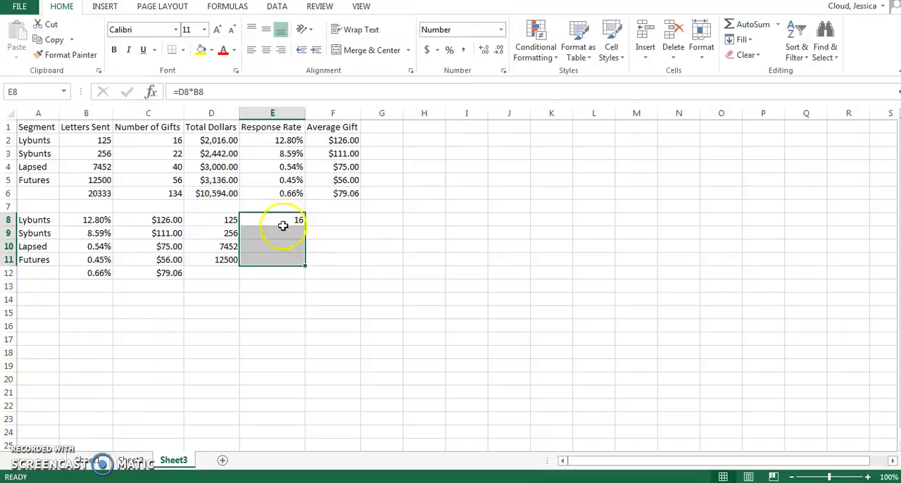
# Fill the expected gifts formula from E8 down through the Futures row in E11
pyautogui.click(296, 221)
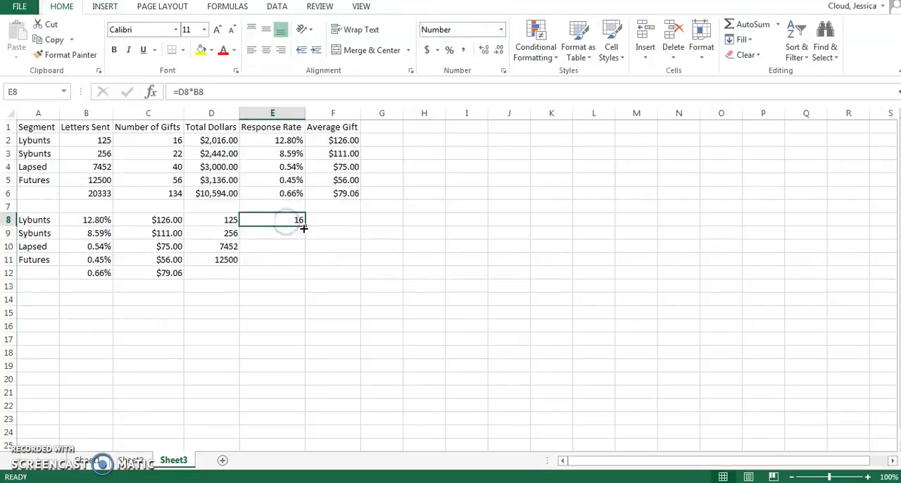
pyautogui.moveTo(304, 228); pyautogui.dragTo(302, 265)
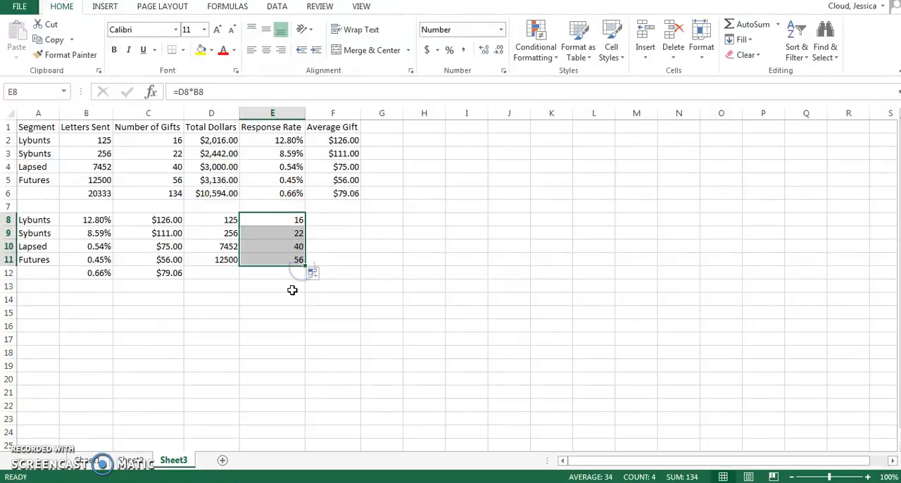
pyautogui.click(344, 254)
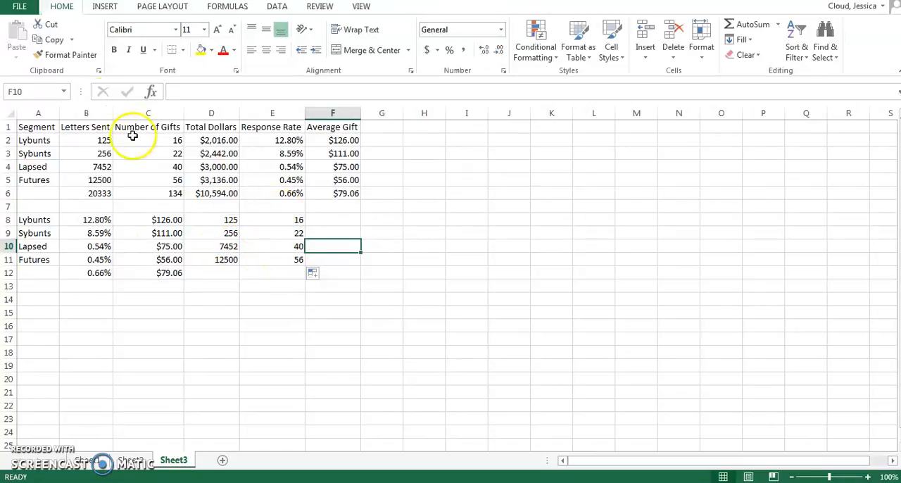
pyautogui.click(148, 113)
pyautogui.click(211, 113)
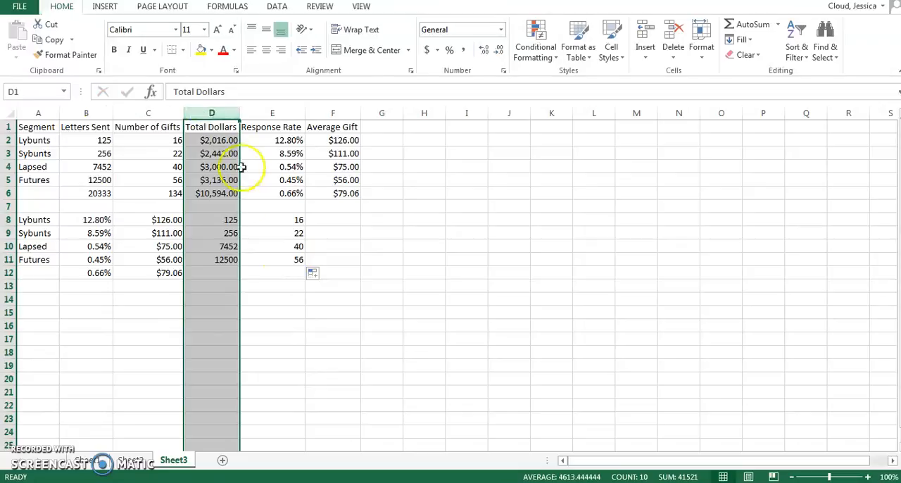
# Calculate the expected Lybunts revenue in F8 with =E8*C8 and fill the formula down through the Futures row in F11
pyautogui.click(326, 222)
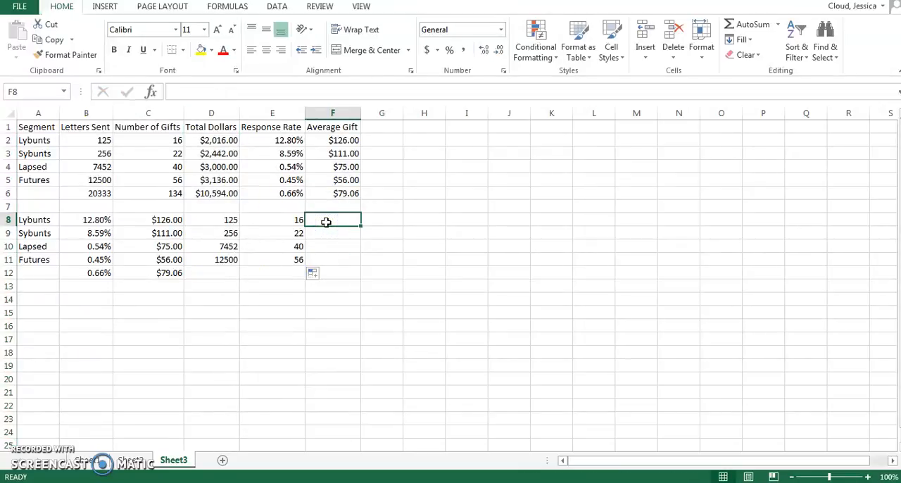
pyautogui.write('=')
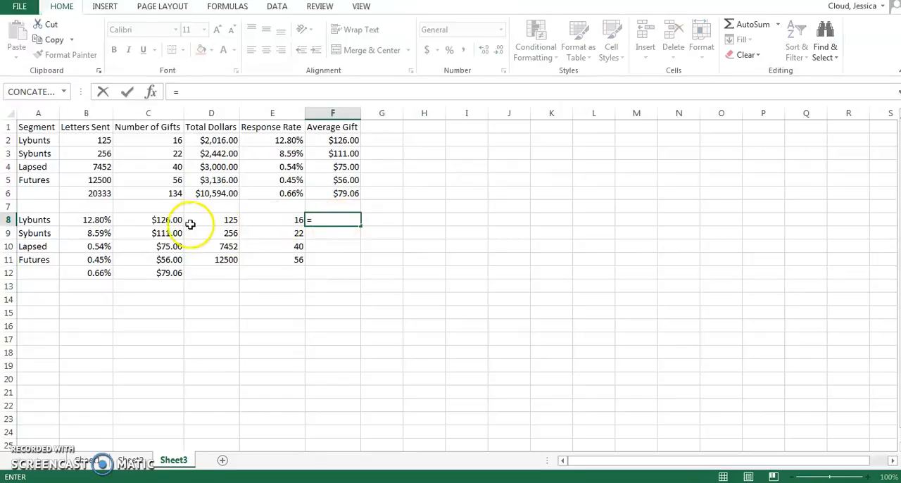
pyautogui.click(213, 221)
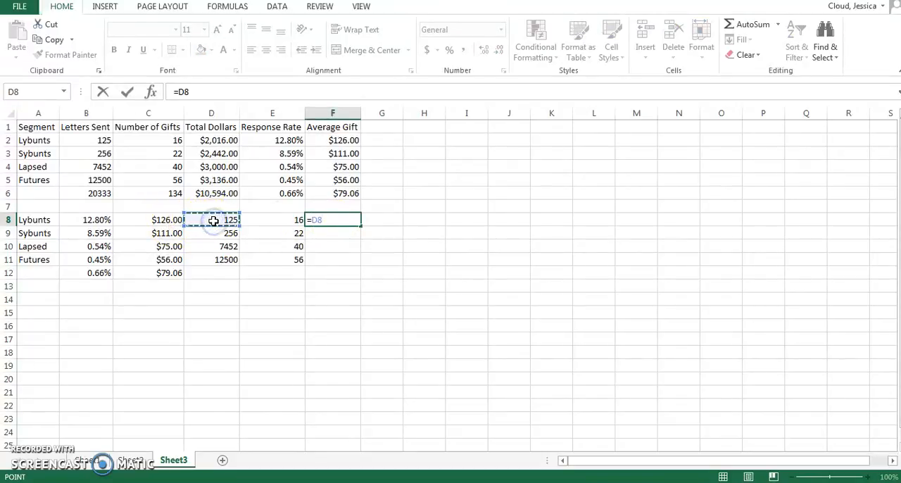
pyautogui.click(252, 221)
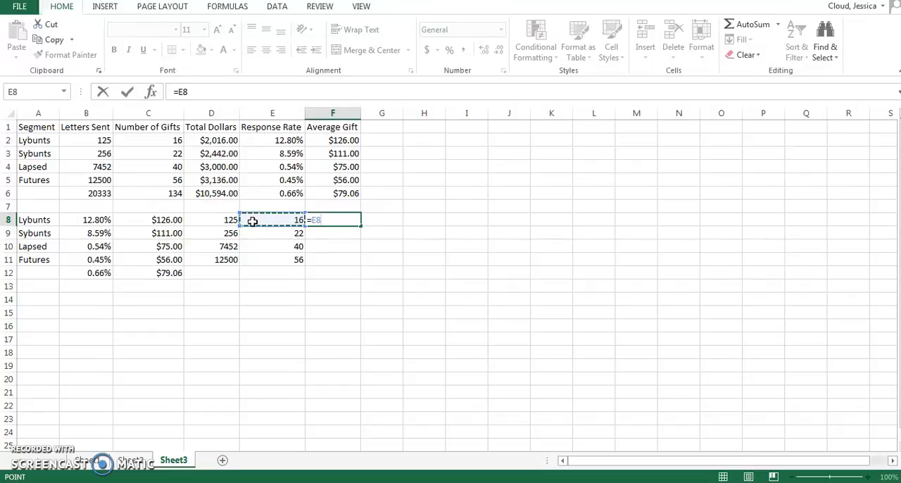
pyautogui.click(144, 219)
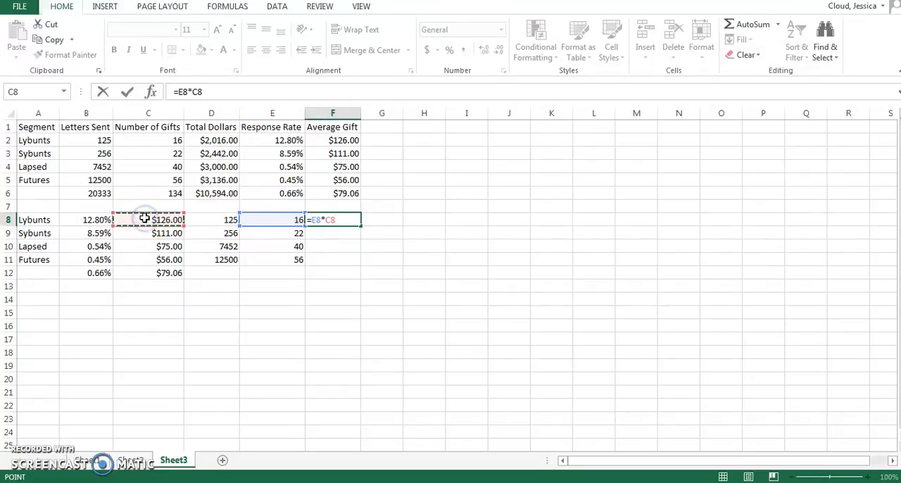
pyautogui.press('Return')
pyautogui.click(345, 221)
pyautogui.moveTo(363, 227); pyautogui.dragTo(360, 267)
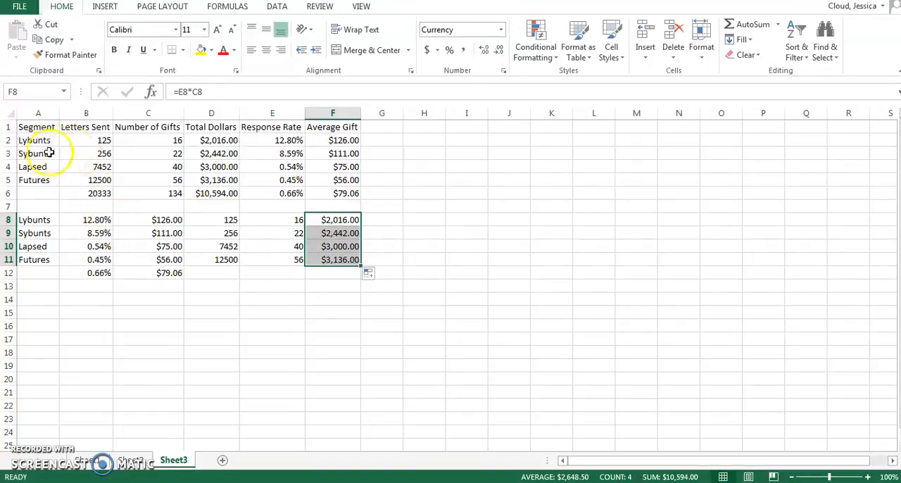
pyautogui.click(282, 113)
pyautogui.click(318, 113)
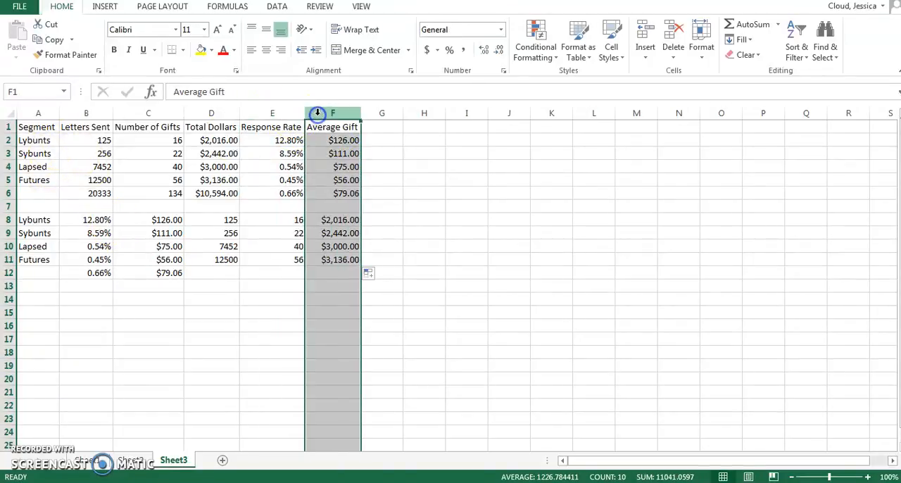
pyautogui.click(292, 287)
# Clear the whole projection block in A8:F12 below the segment table
pyautogui.moveTo(40, 220); pyautogui.dragTo(329, 277)
pyautogui.press('Delete')
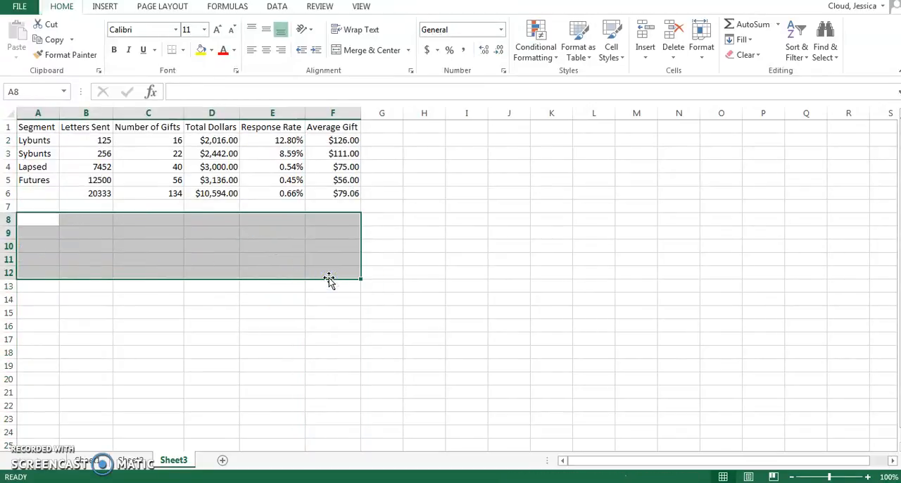